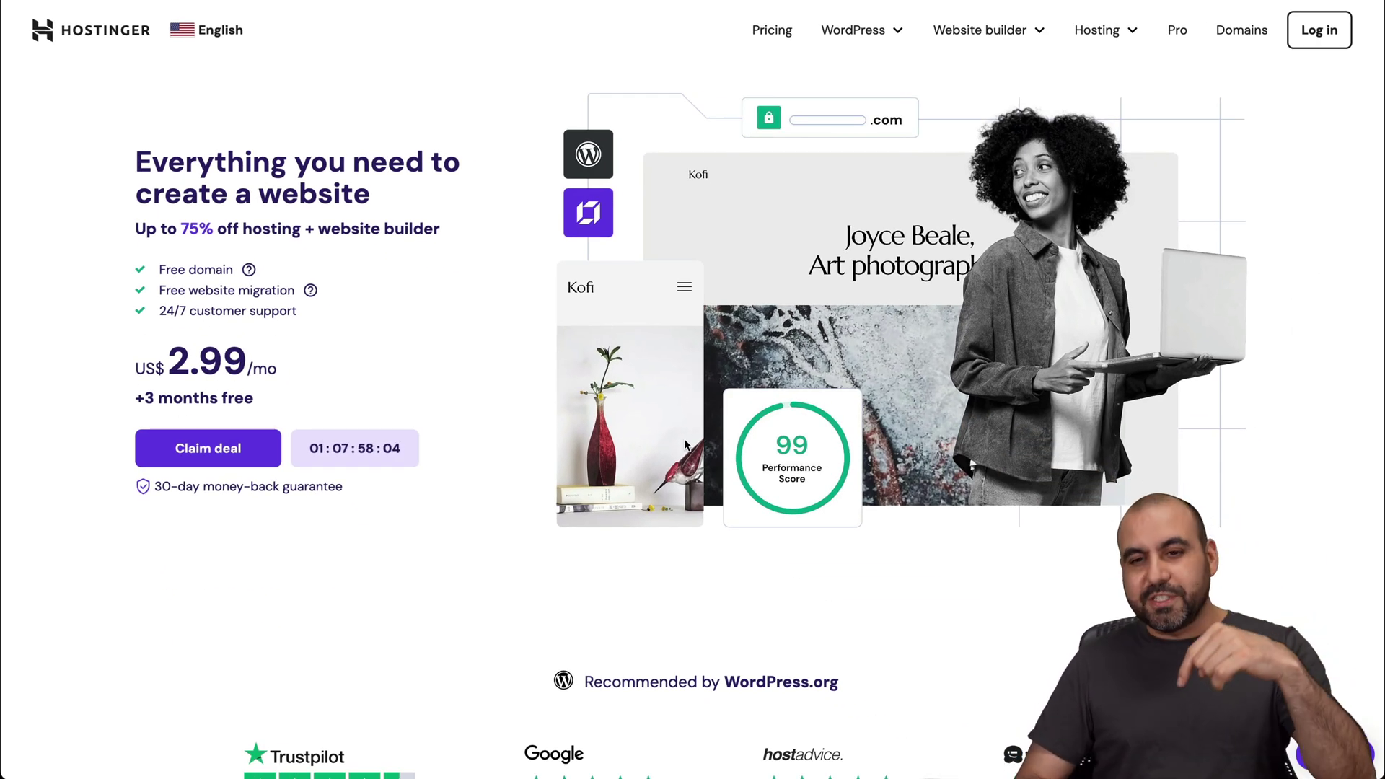
Choose the KVM 2 plan on Hostinger's VPS hosting page, keeping the 24-month billing period
{"action": "mouse_move", "coordinate": [1122, 50]}
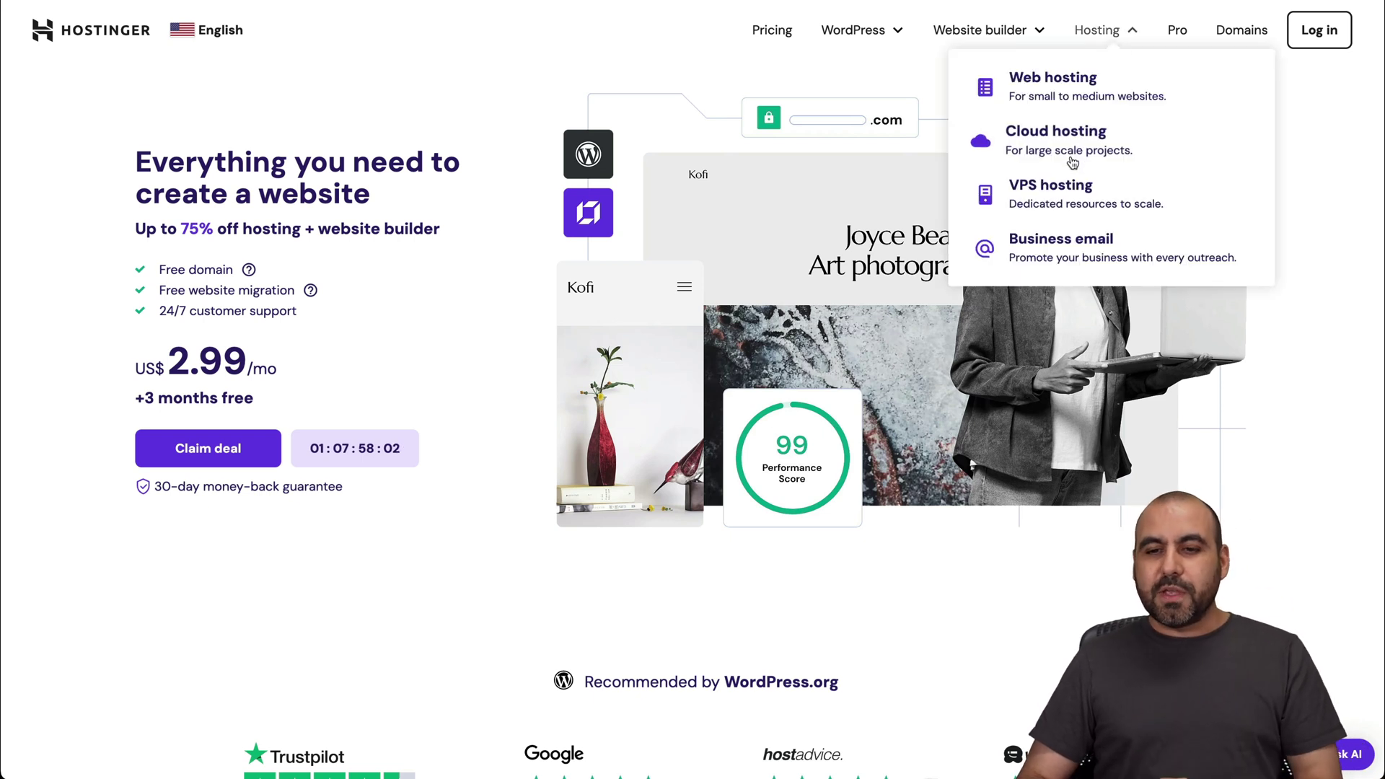
{"action": "left_click", "coordinate": [1067, 191]}
{"action": "scroll", "coordinate": [790, 585], "scroll_direction": "down", "scroll_amount": 10}
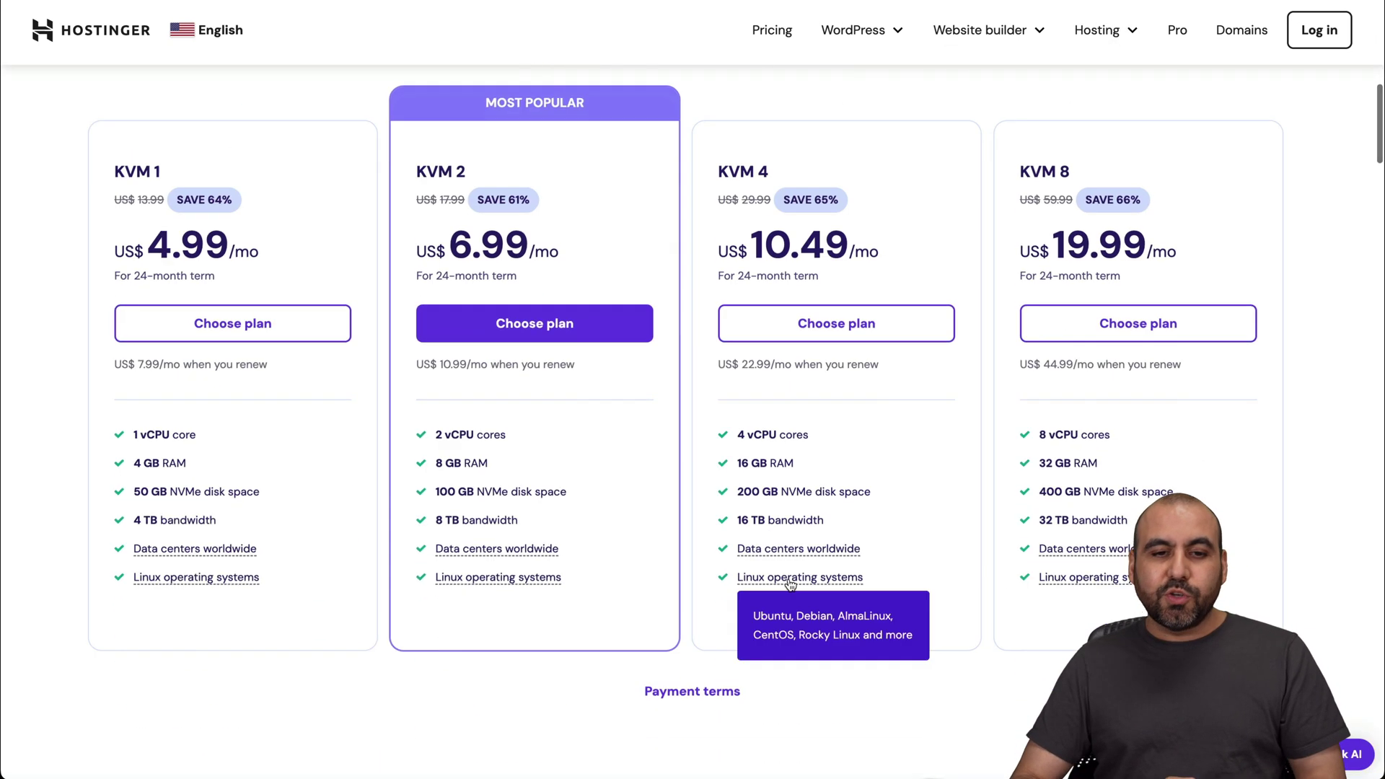
{"action": "scroll", "coordinate": [786, 592], "scroll_direction": "up", "scroll_amount": 1}
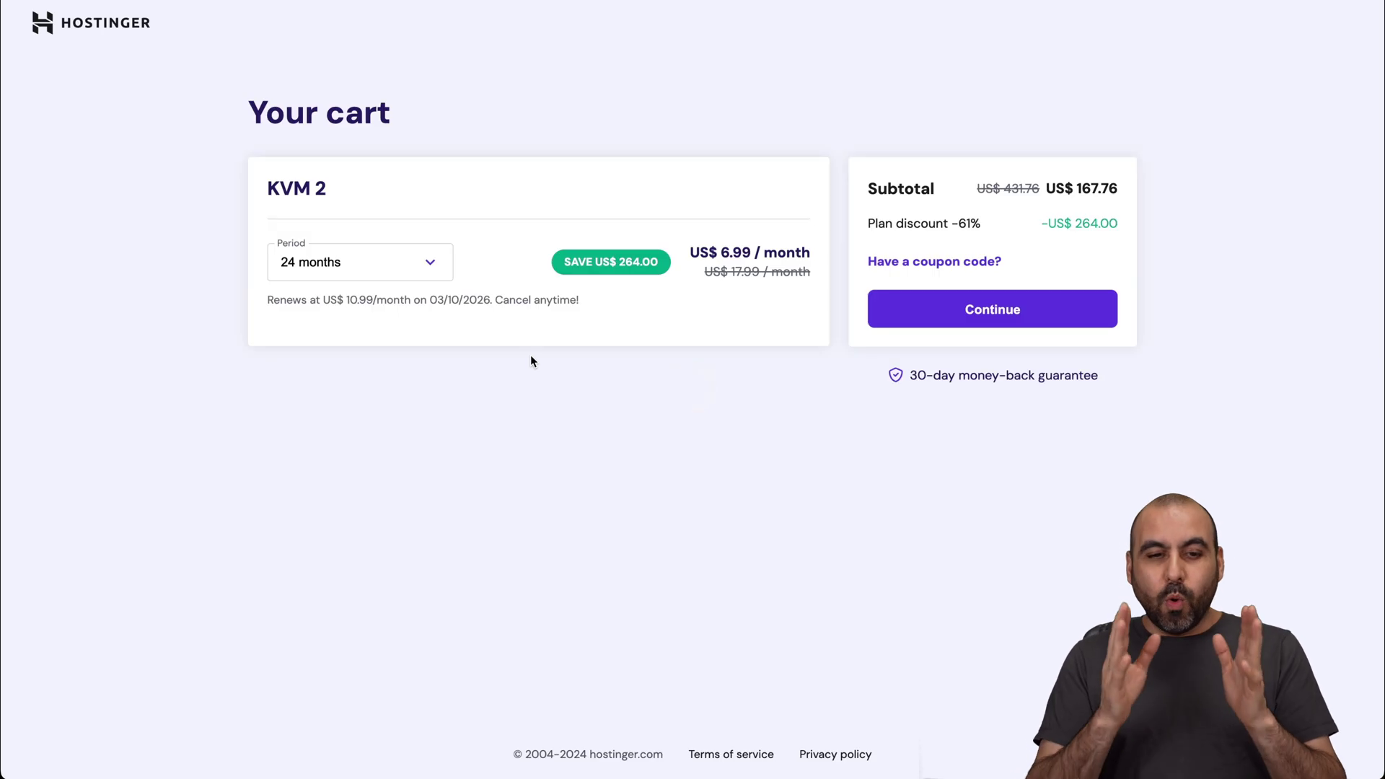
{"action": "left_click", "coordinate": [430, 271]}
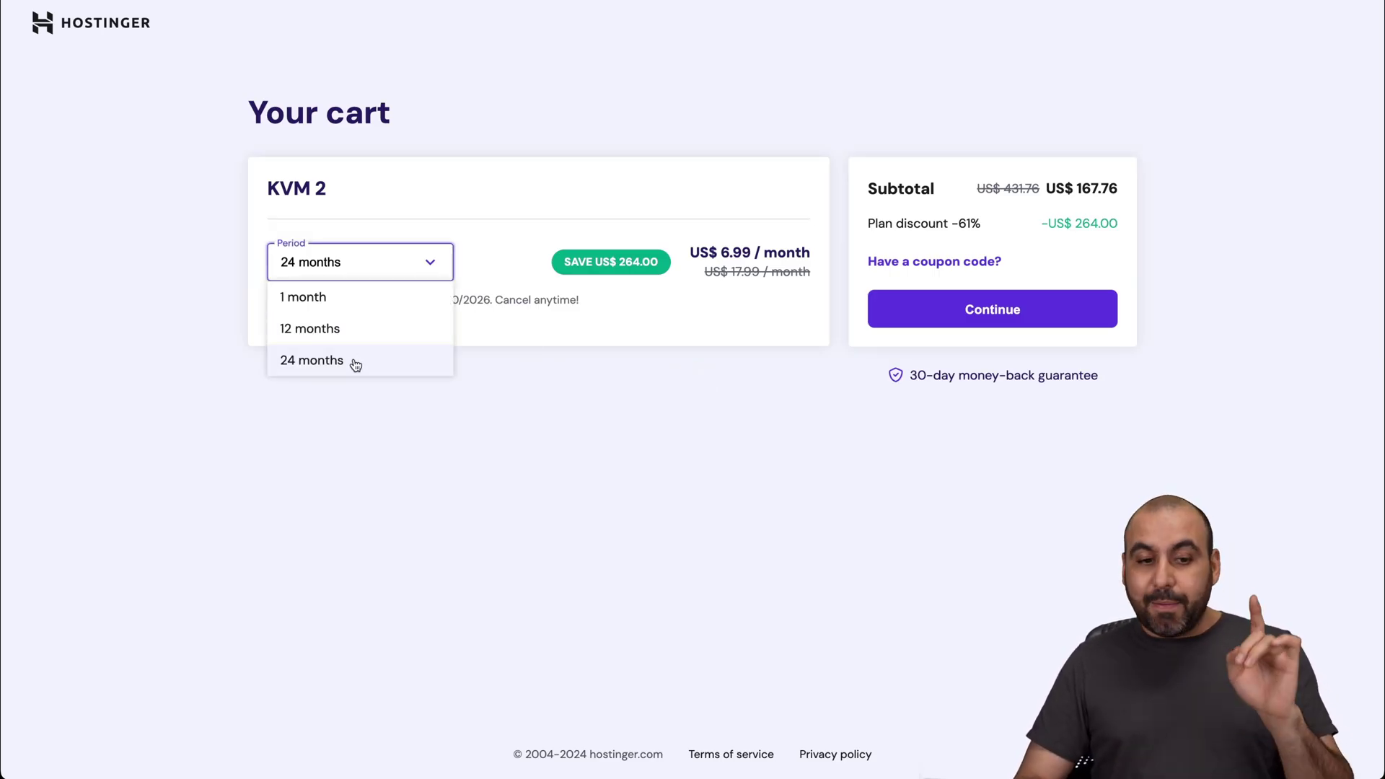
{"action": "left_click", "coordinate": [774, 254]}
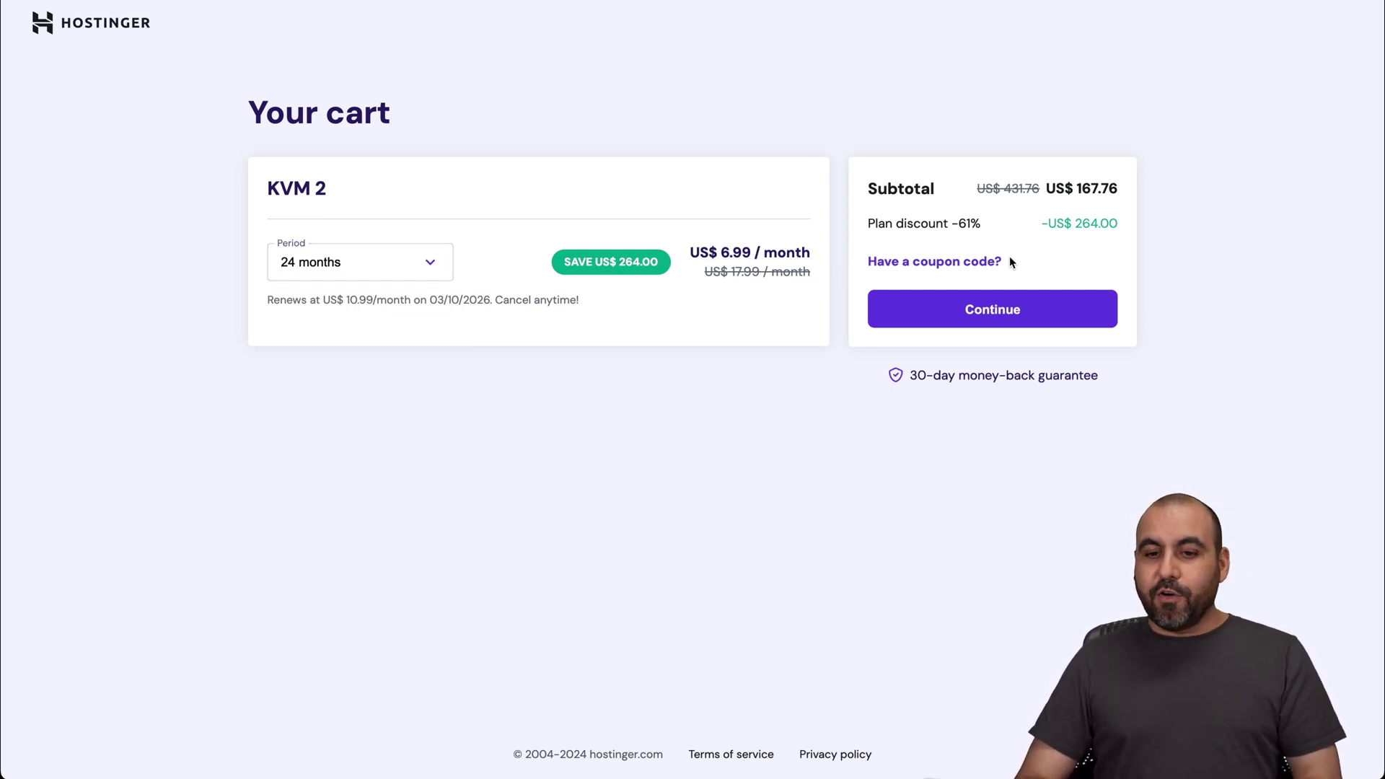
Enter the coupon code SAASMASTER in the Hostinger cart and apply it
{"action": "left_click", "coordinate": [920, 262]}
{"action": "left_click", "coordinate": [925, 311]}
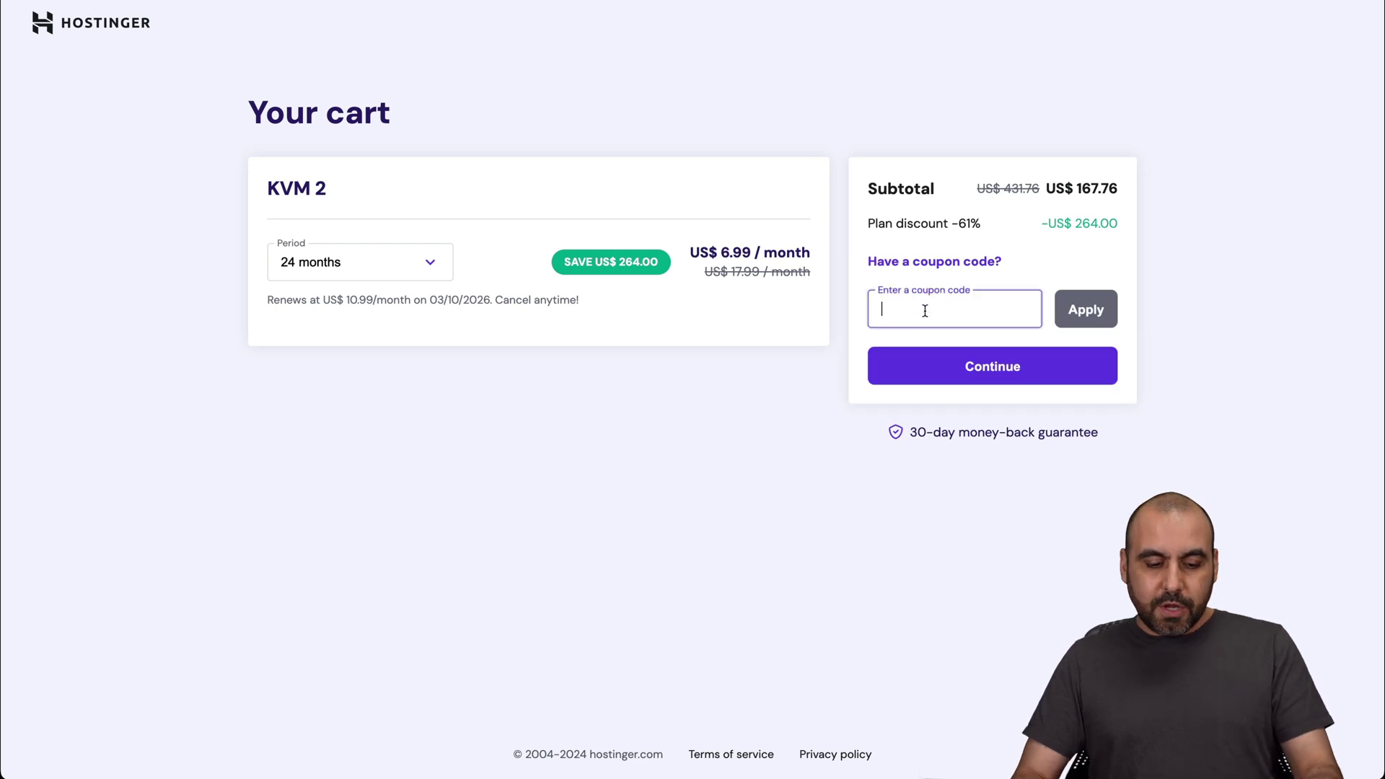
{"action": "type", "text": "SAASMASTER"}
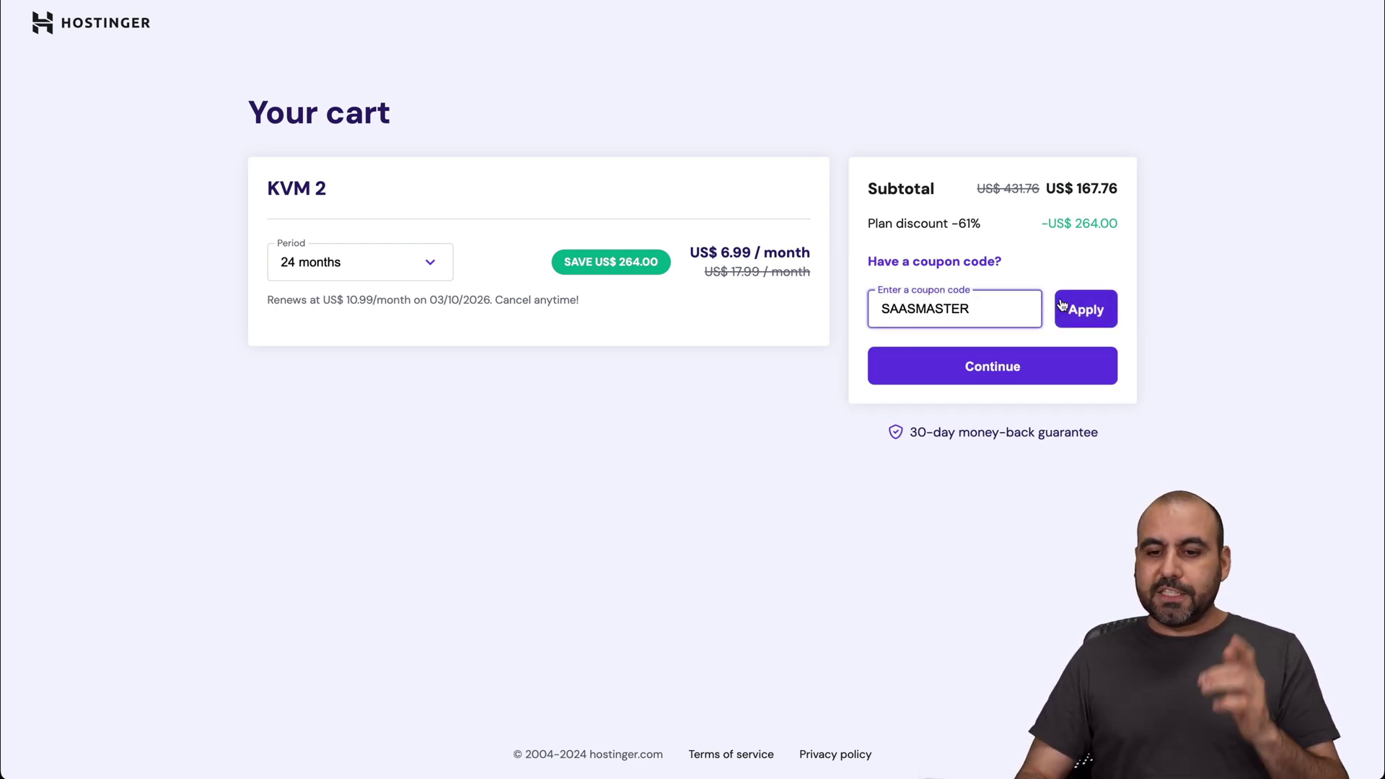
{"action": "left_click", "coordinate": [1063, 307]}
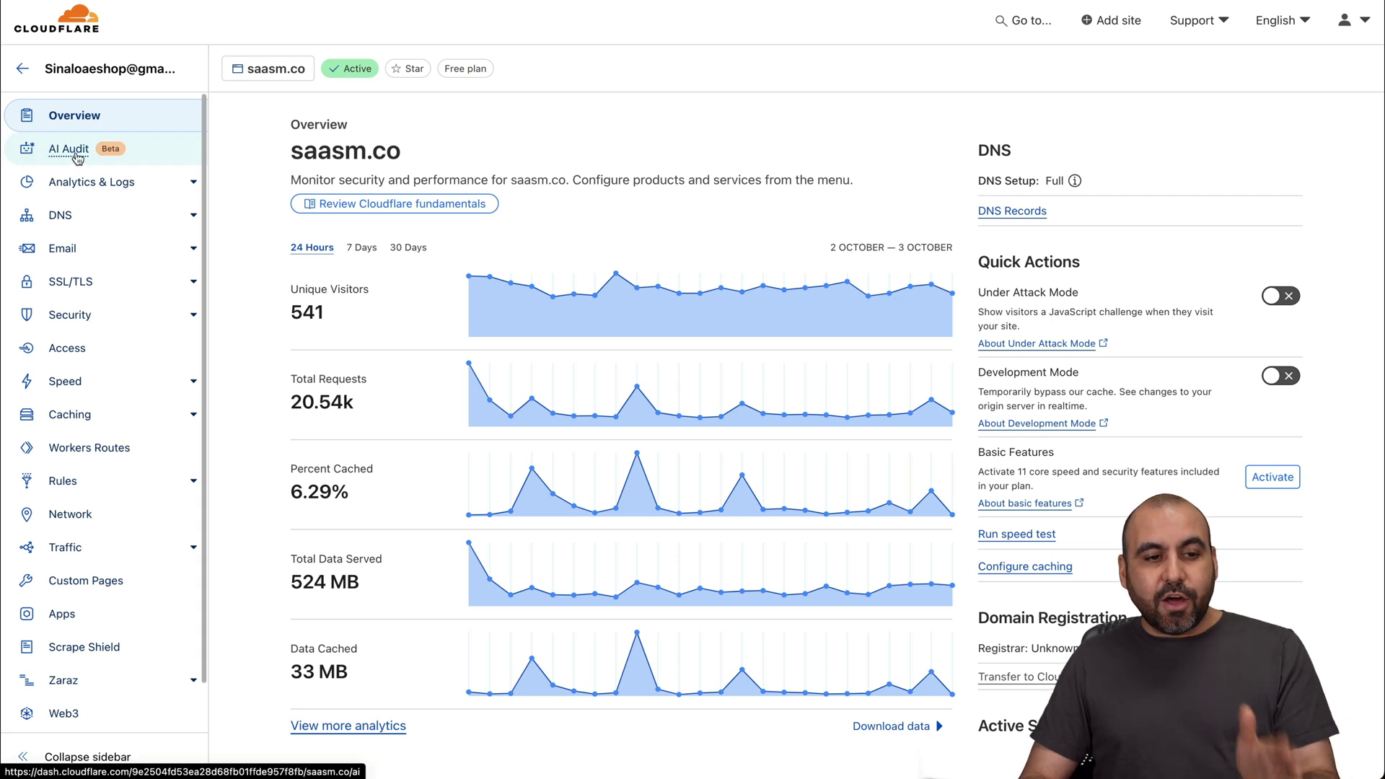
Go to AI Audit in the saasm.co sidebar
{"action": "left_click", "coordinate": [77, 155]}
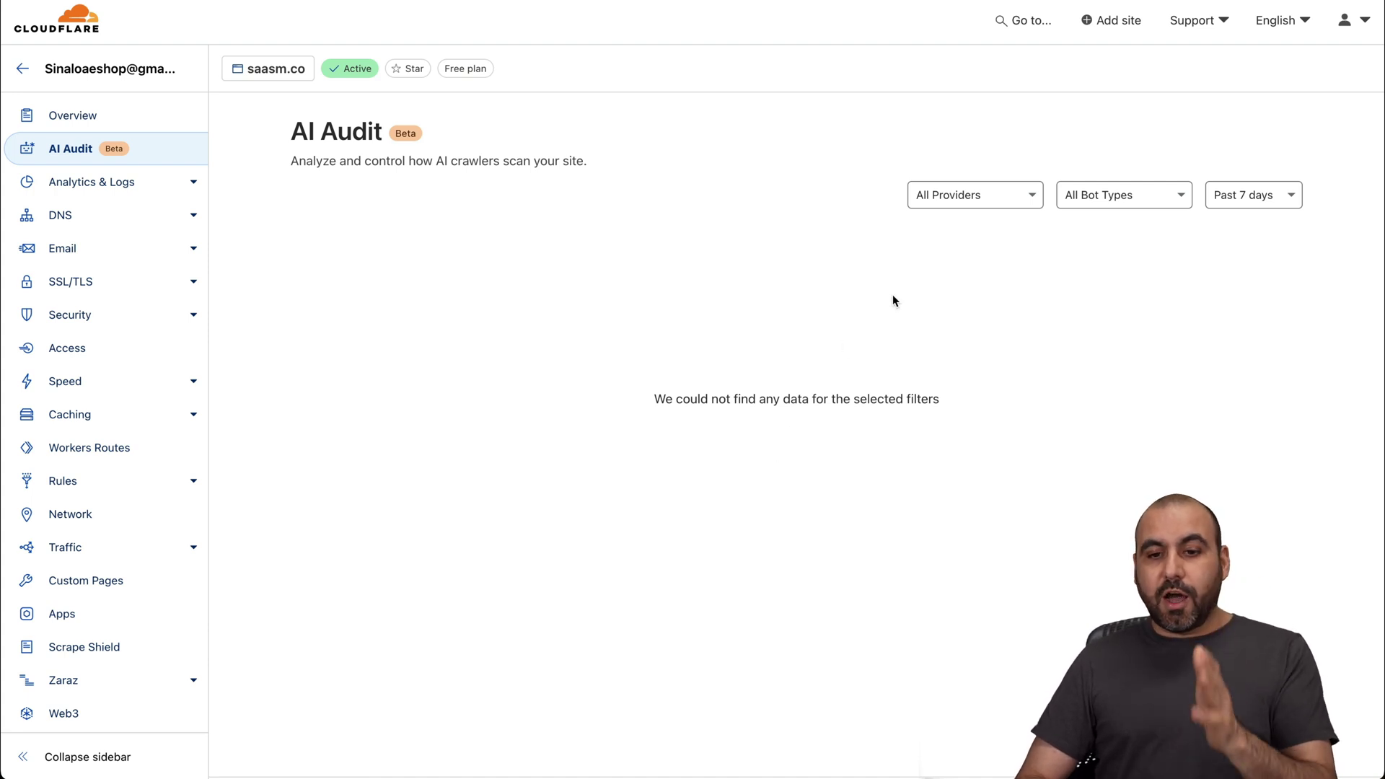
{"action": "left_click", "coordinate": [997, 197]}
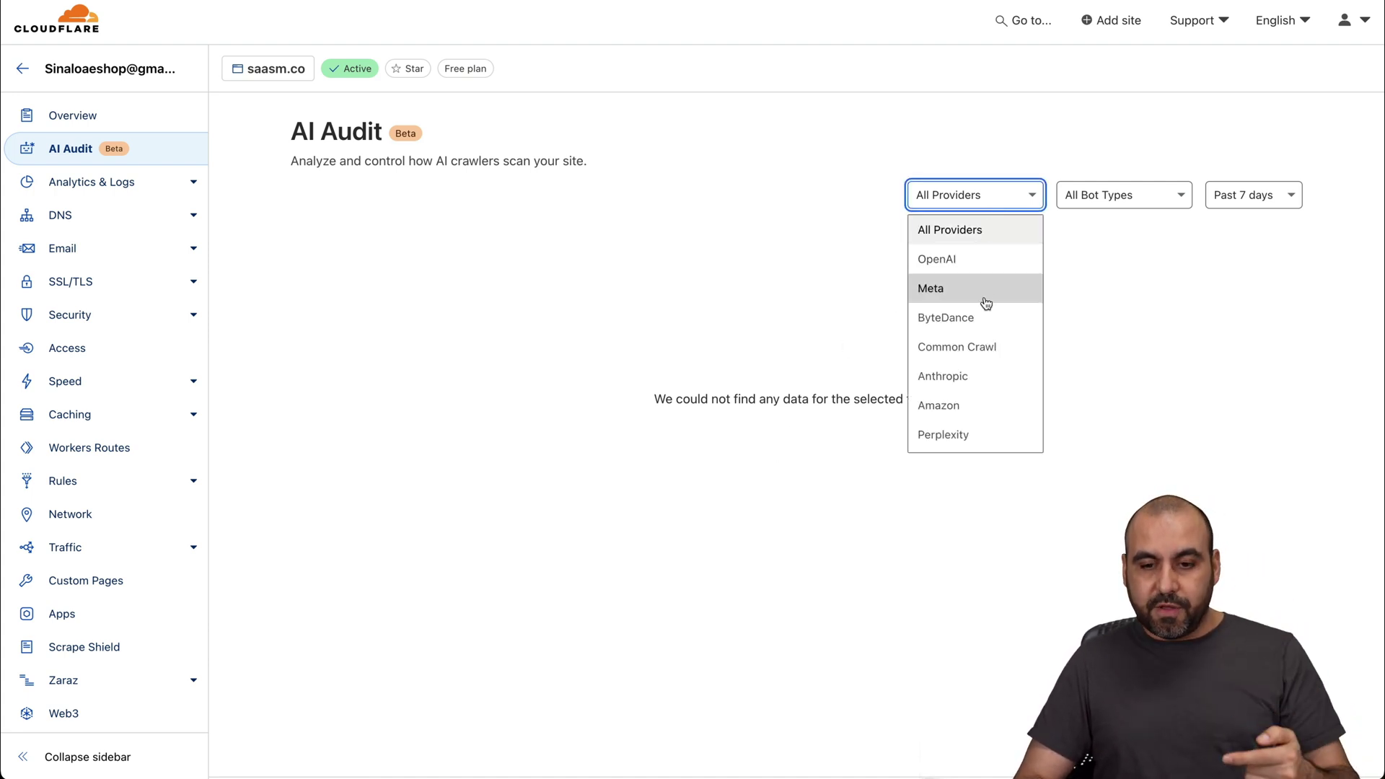
{"action": "scroll", "coordinate": [998, 303], "scroll_direction": "down", "scroll_amount": 3}
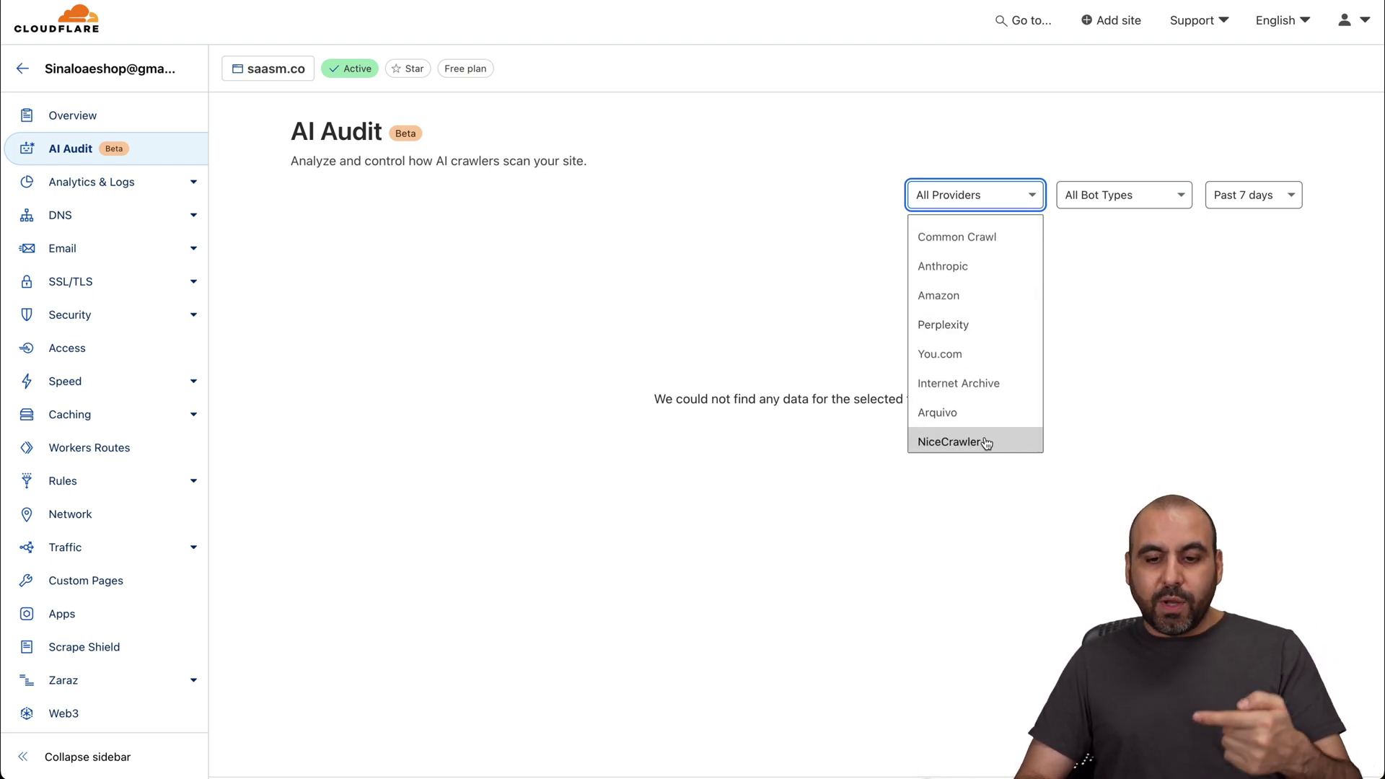
{"action": "scroll", "coordinate": [983, 439], "scroll_direction": "up", "scroll_amount": 3}
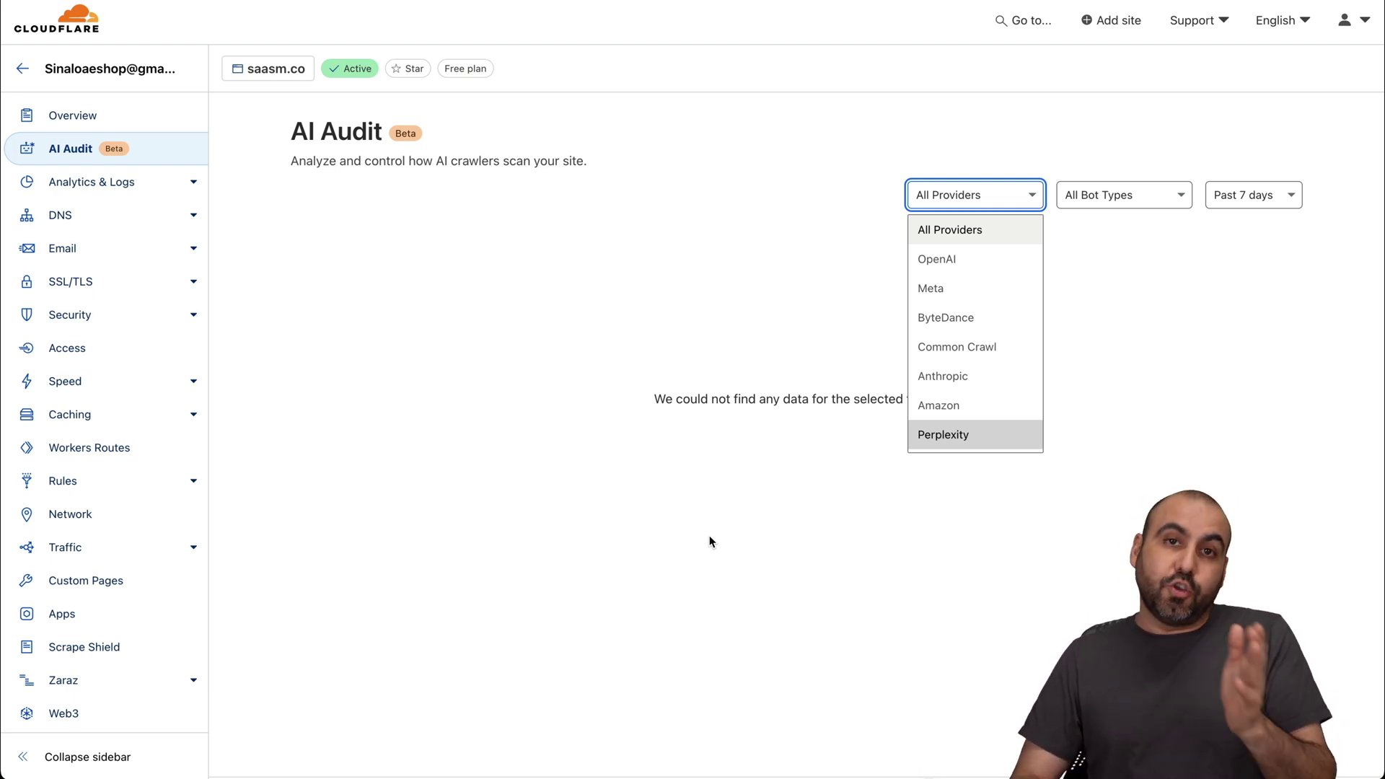
{"action": "left_click", "coordinate": [1067, 296]}
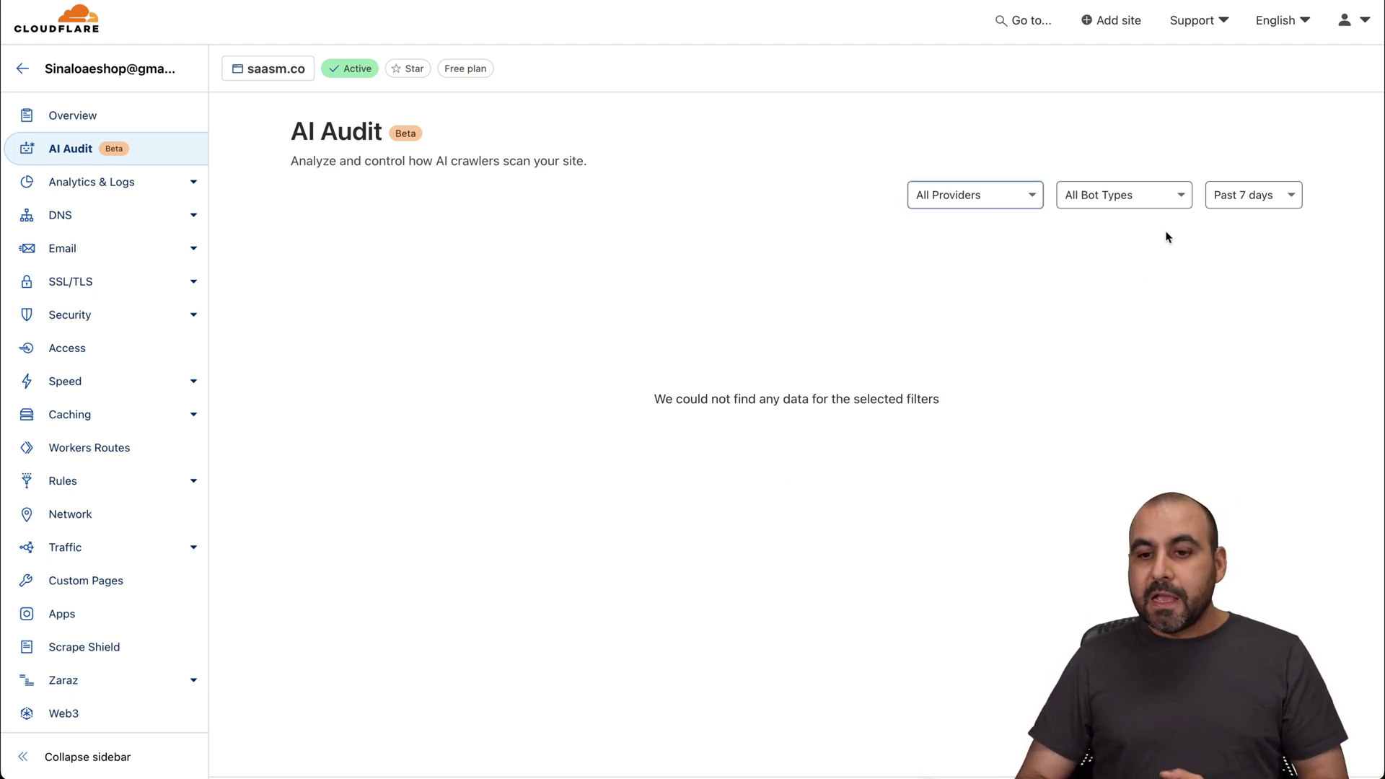
{"action": "left_click", "coordinate": [1126, 201]}
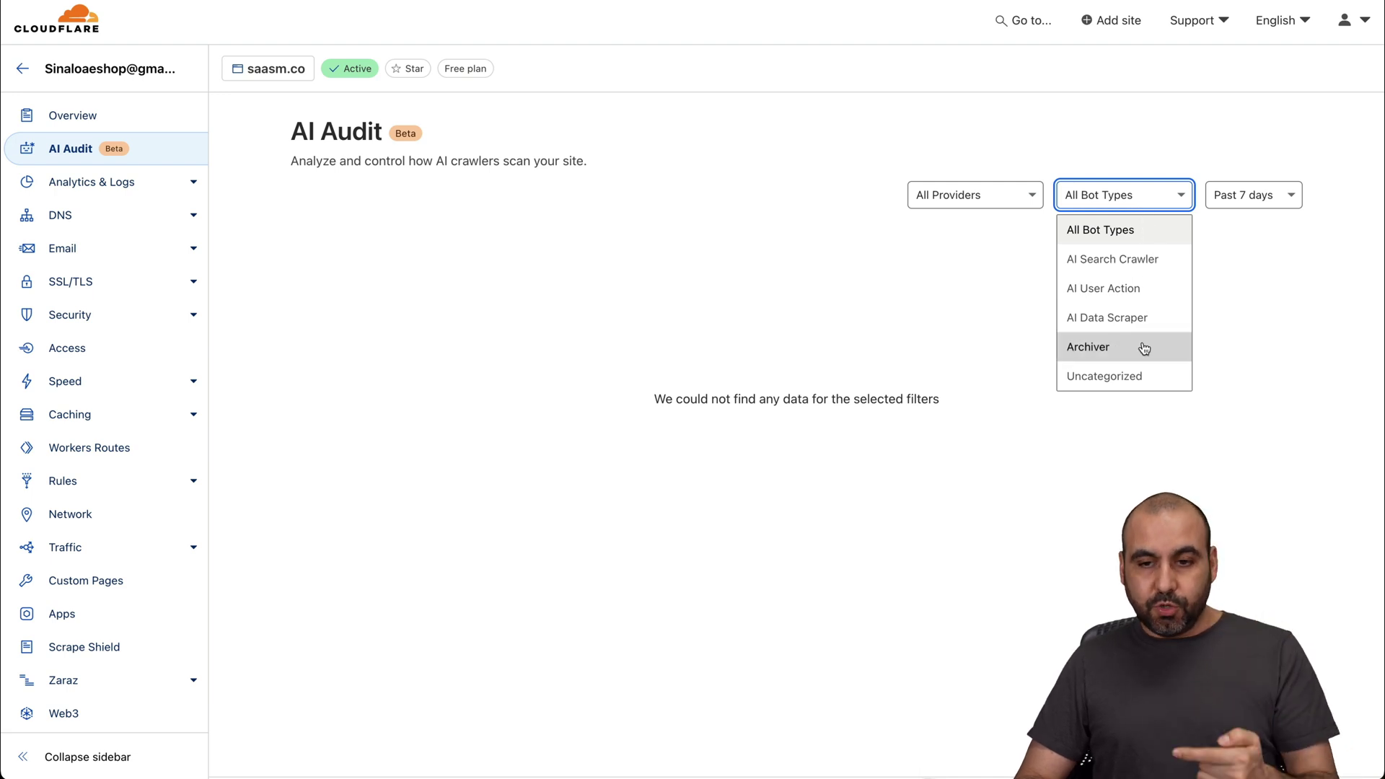
{"action": "left_click", "coordinate": [1273, 194]}
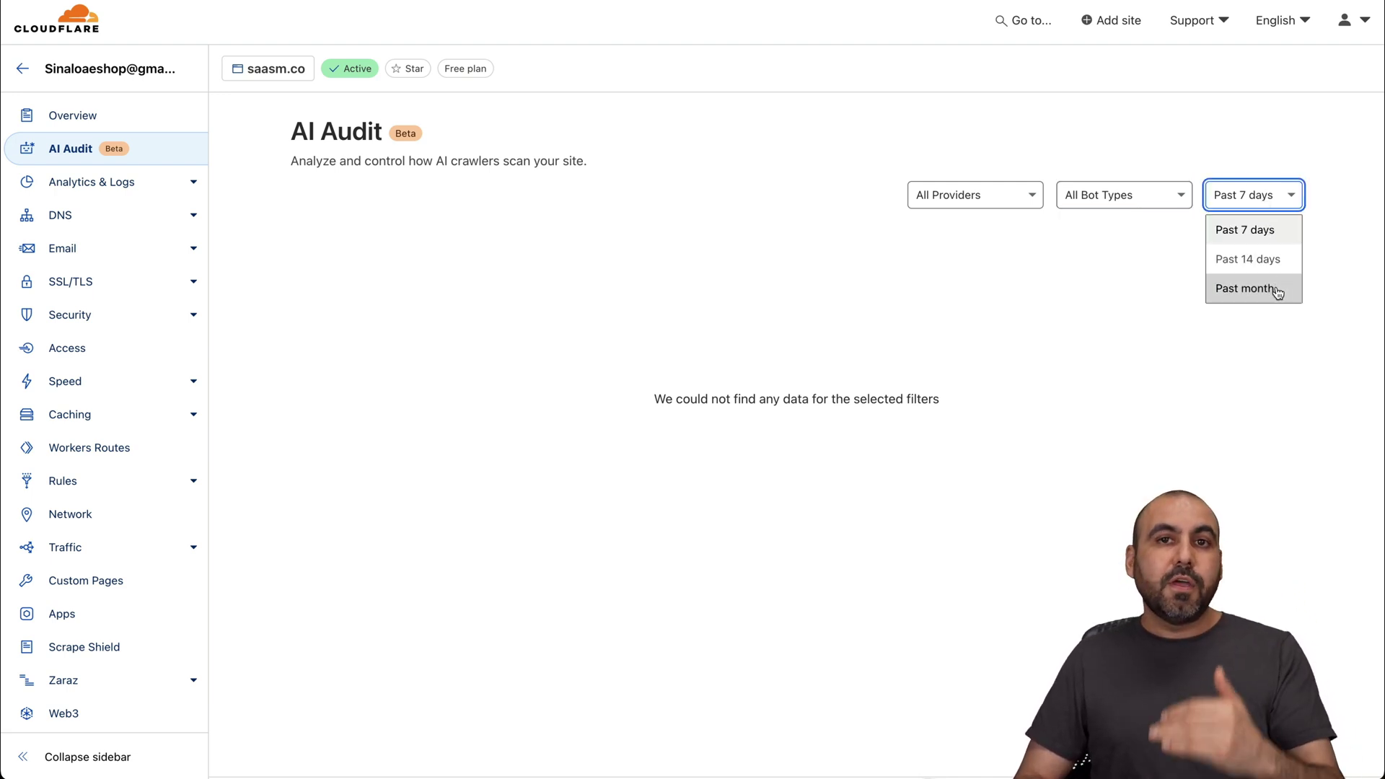
{"action": "left_click", "coordinate": [1108, 354]}
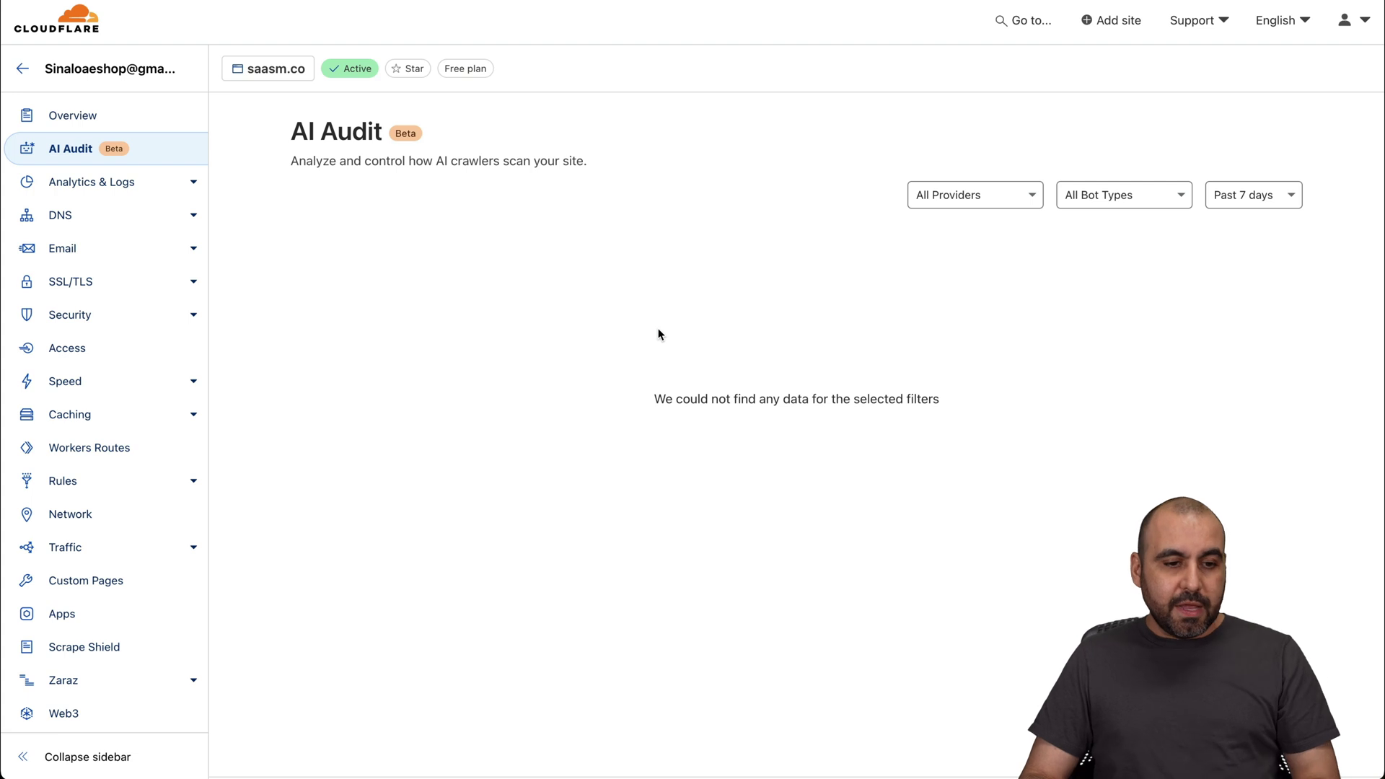
Go to Security > Analytics, then the Bots settings page for saasm.co
{"action": "left_click", "coordinate": [82, 313]}
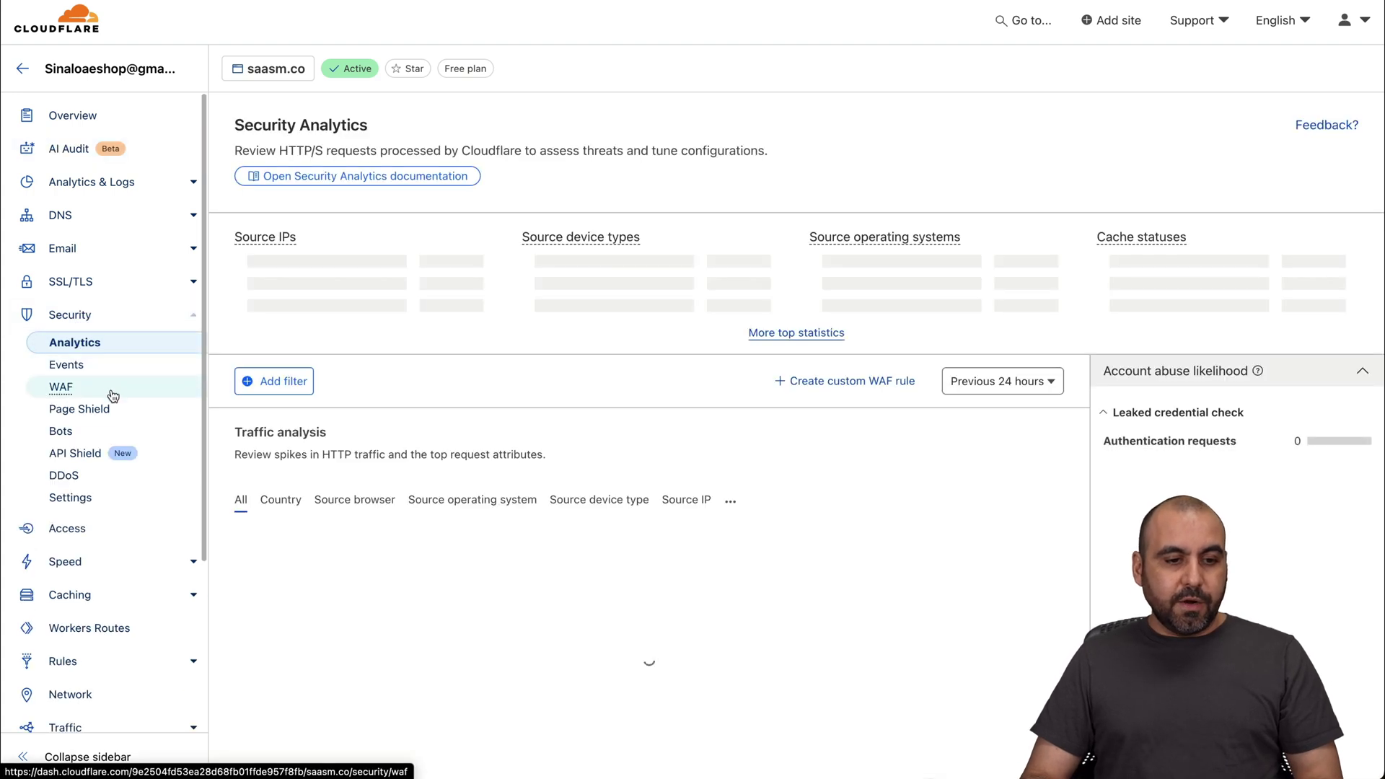
{"action": "left_click", "coordinate": [67, 432]}
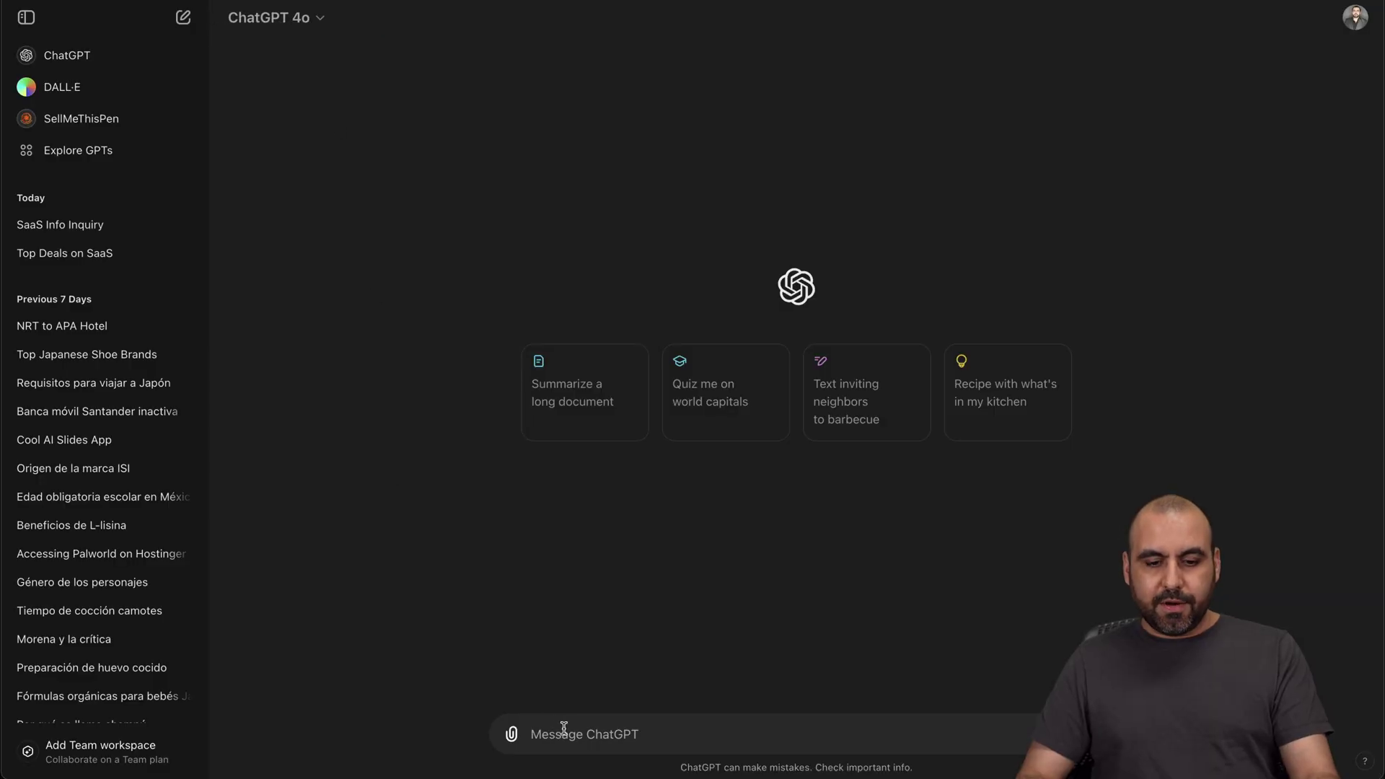
Paste the request for a web search of saasm.co's latest deals into ChatGPT and send it
{"action": "type", "text": "web search and see what are the latest deals in https://saasm.co"}
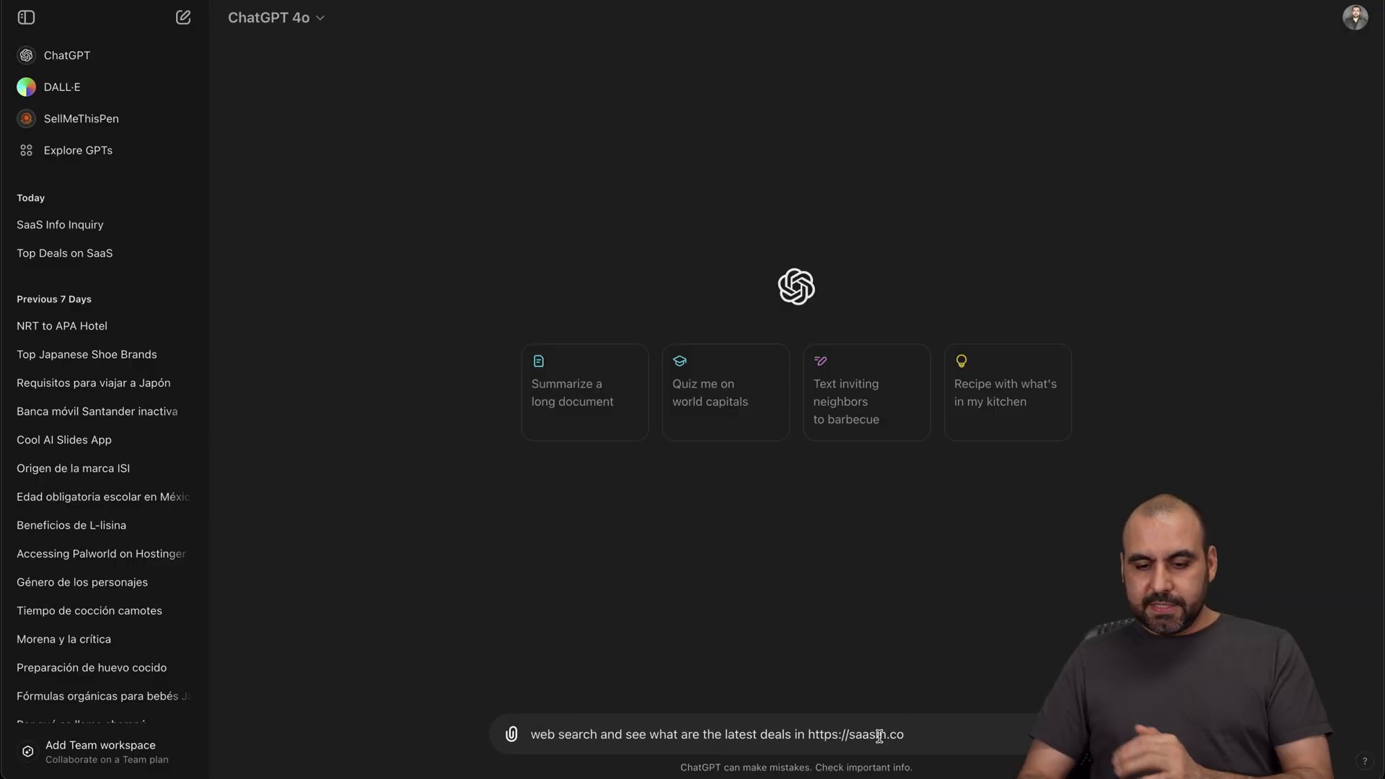
{"action": "left_click_drag", "start_coordinate": [808, 737], "coordinate": [921, 736]}
{"action": "left_click", "coordinate": [1026, 736]}
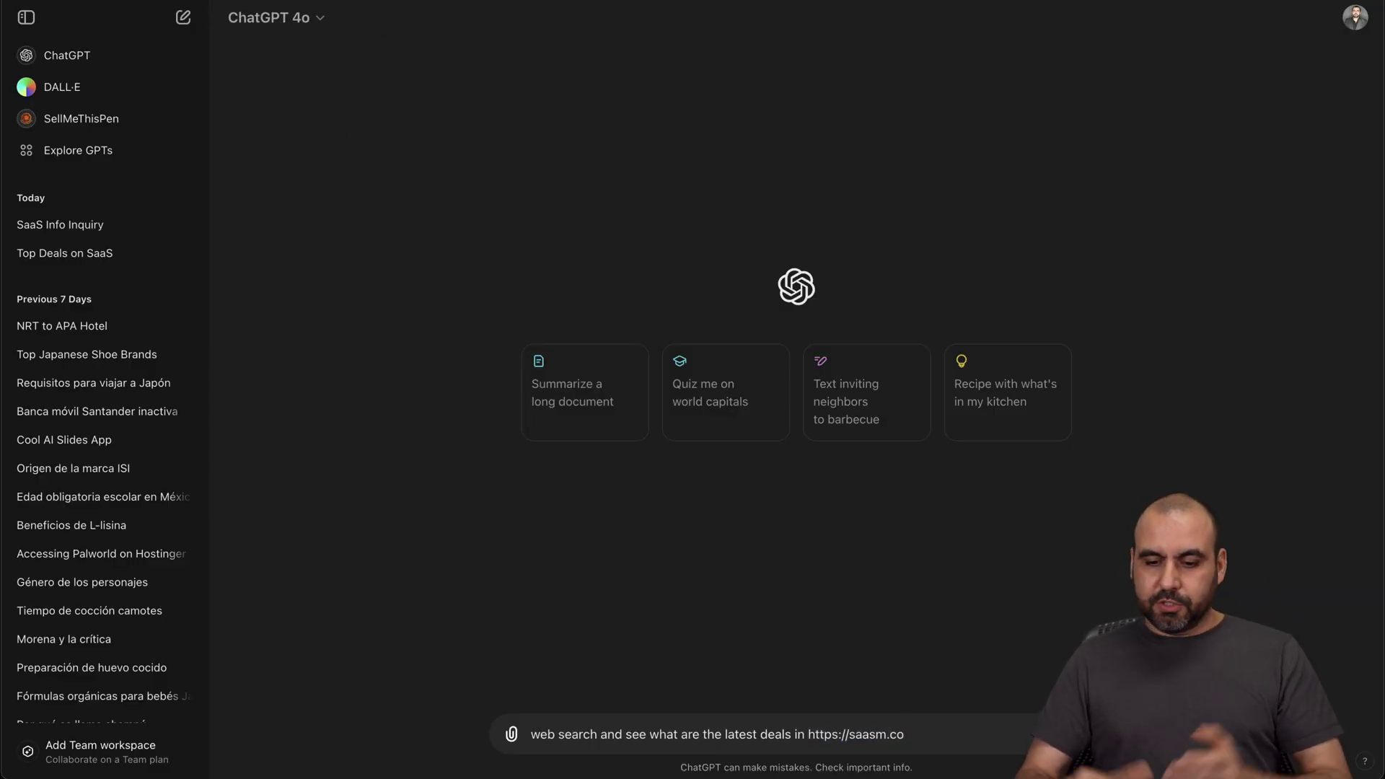
{"action": "key", "text": "Return"}
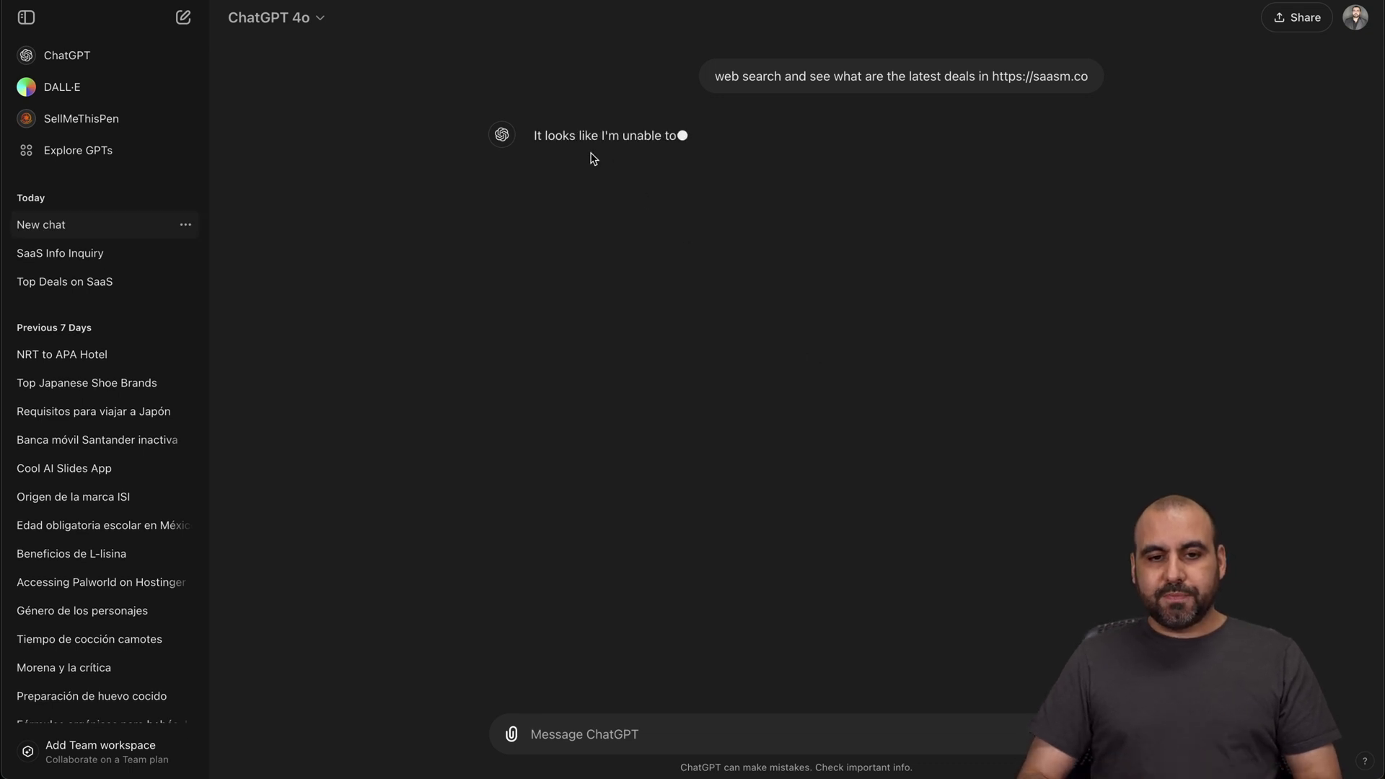
{"action": "left_click_drag", "start_coordinate": [621, 138], "coordinate": [826, 138]}
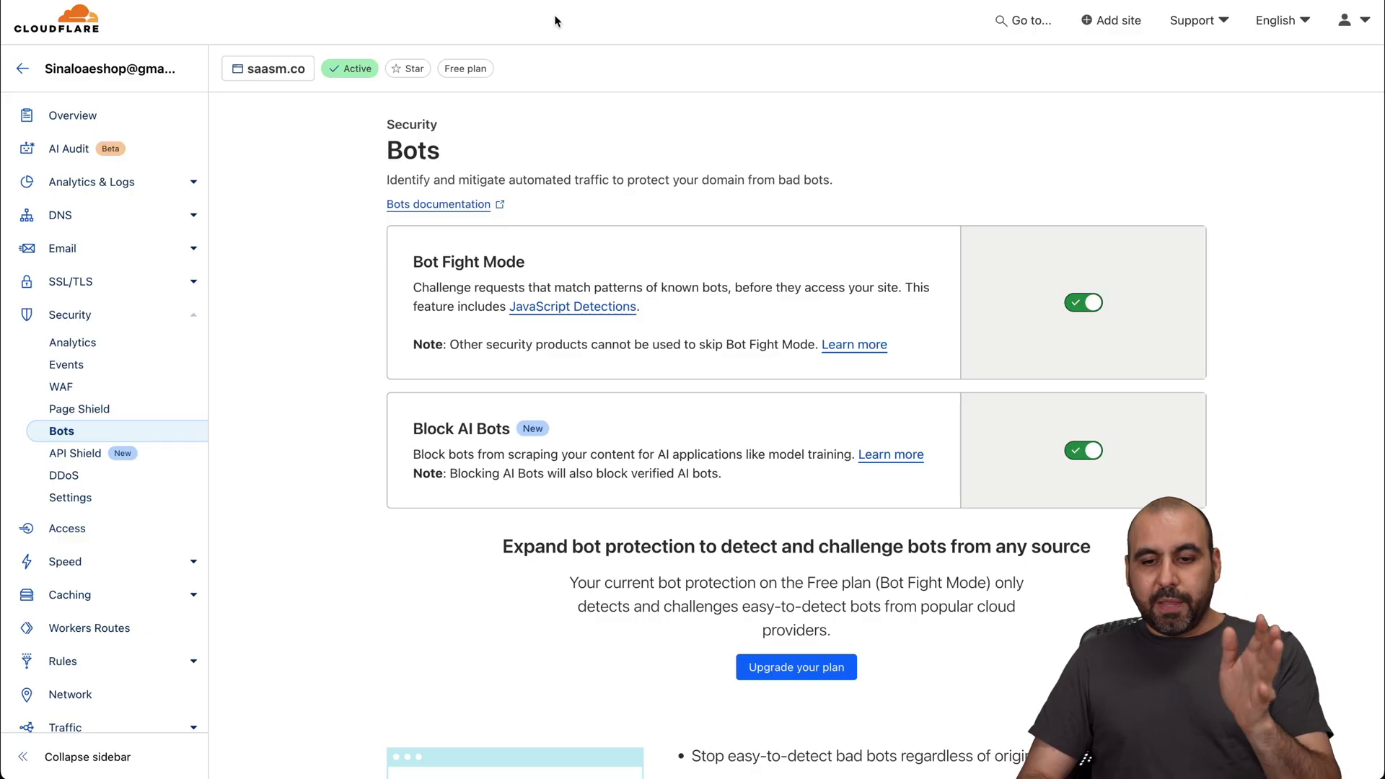
Flip the Block AI Bots toggle off, then the Bot Fight Mode toggle
{"action": "left_click", "coordinate": [1079, 459]}
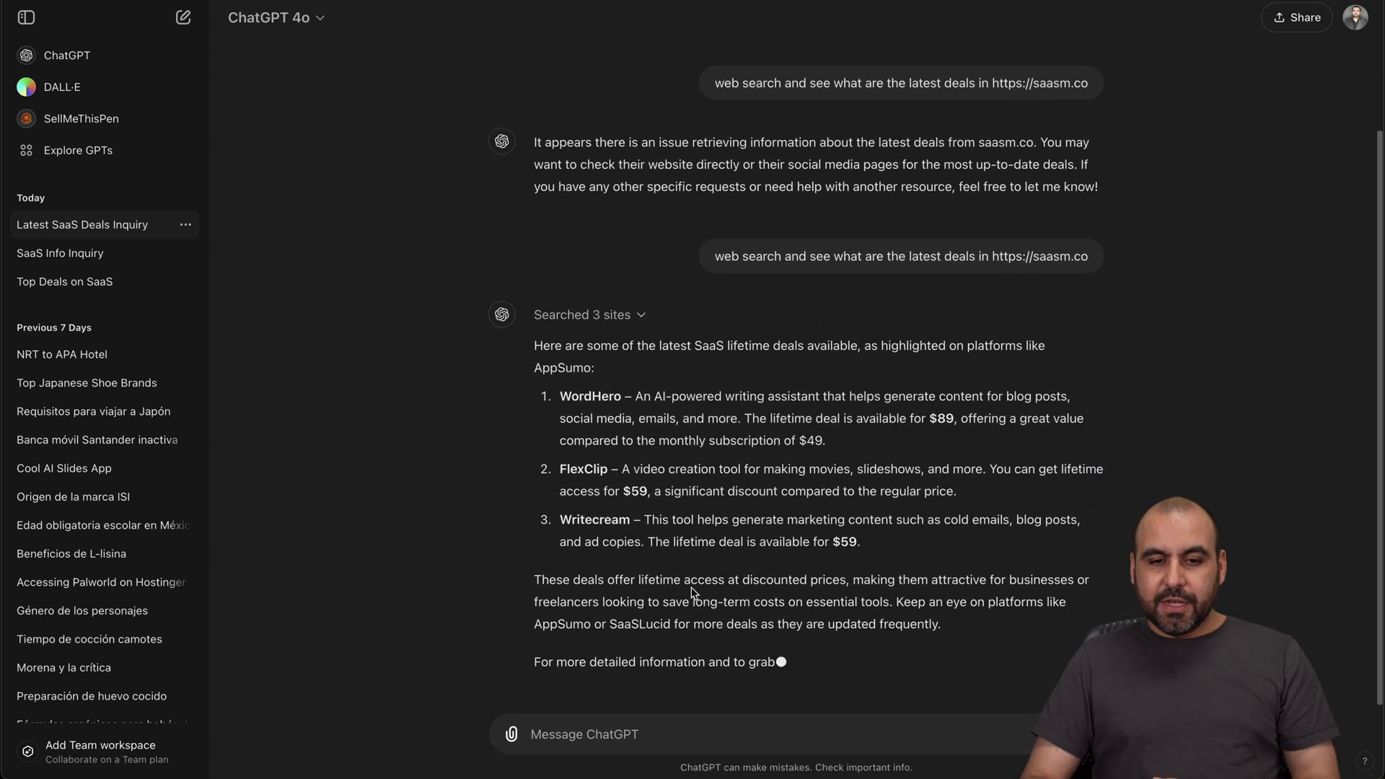
{"action": "scroll", "coordinate": [399, 31], "scroll_direction": "up", "scroll_amount": 2}
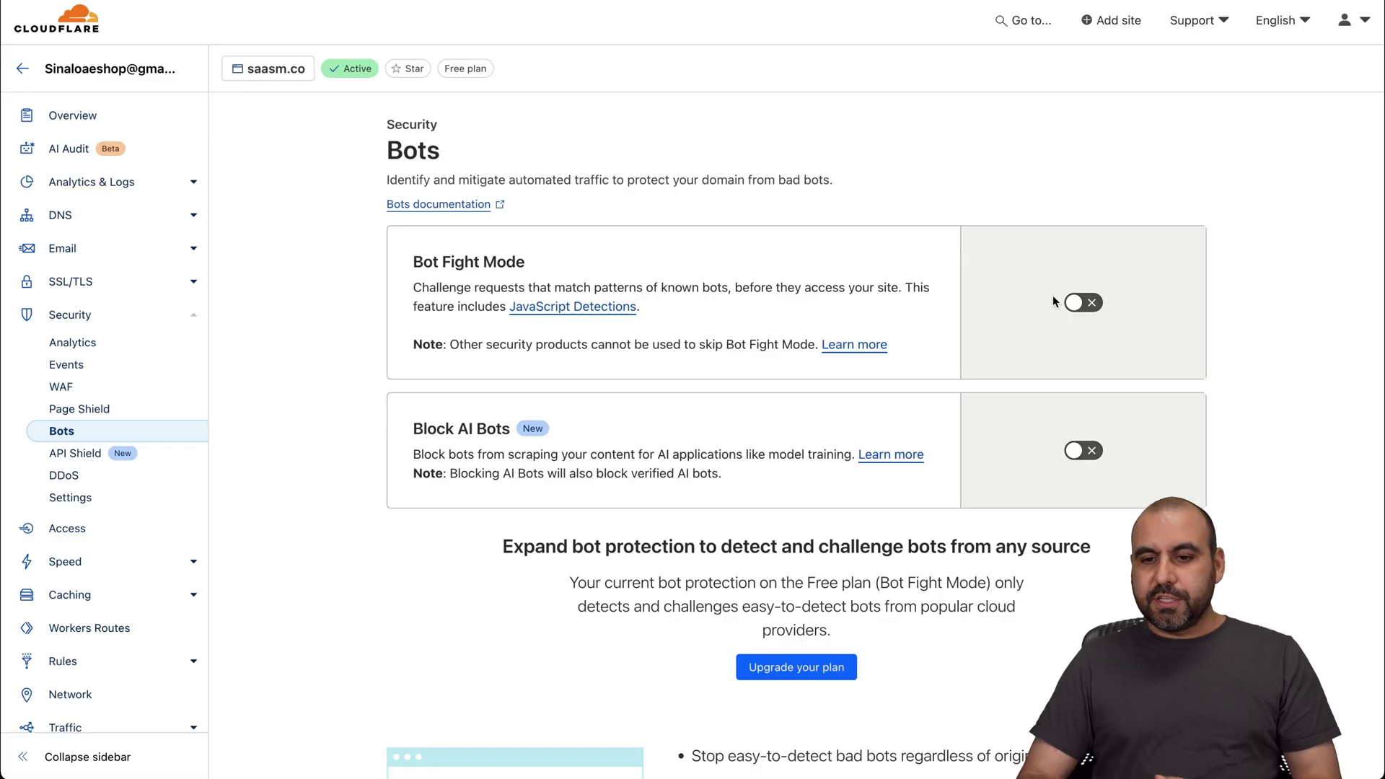
{"action": "left_click", "coordinate": [1082, 303]}
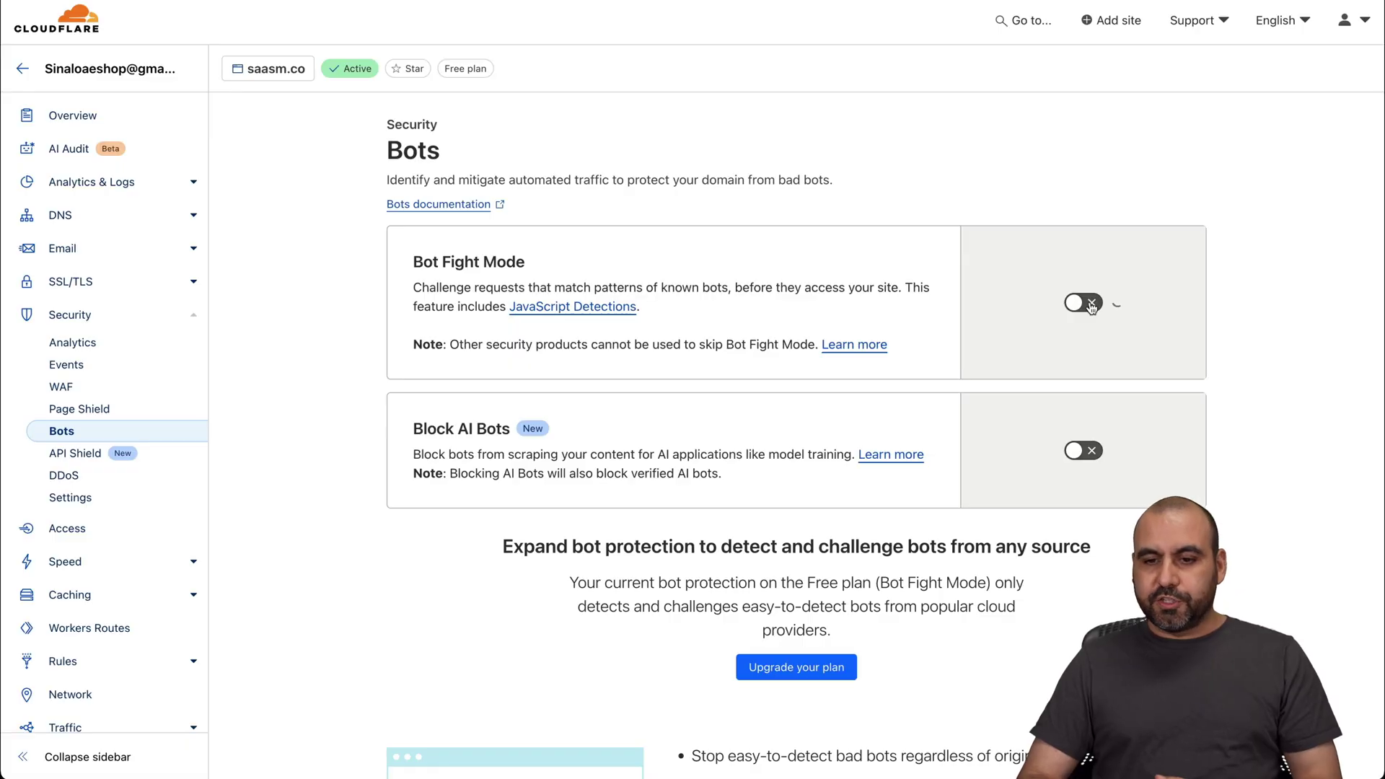
Flip Block AI Bots back on so both bot protections show green again
{"action": "left_click", "coordinate": [1086, 451]}
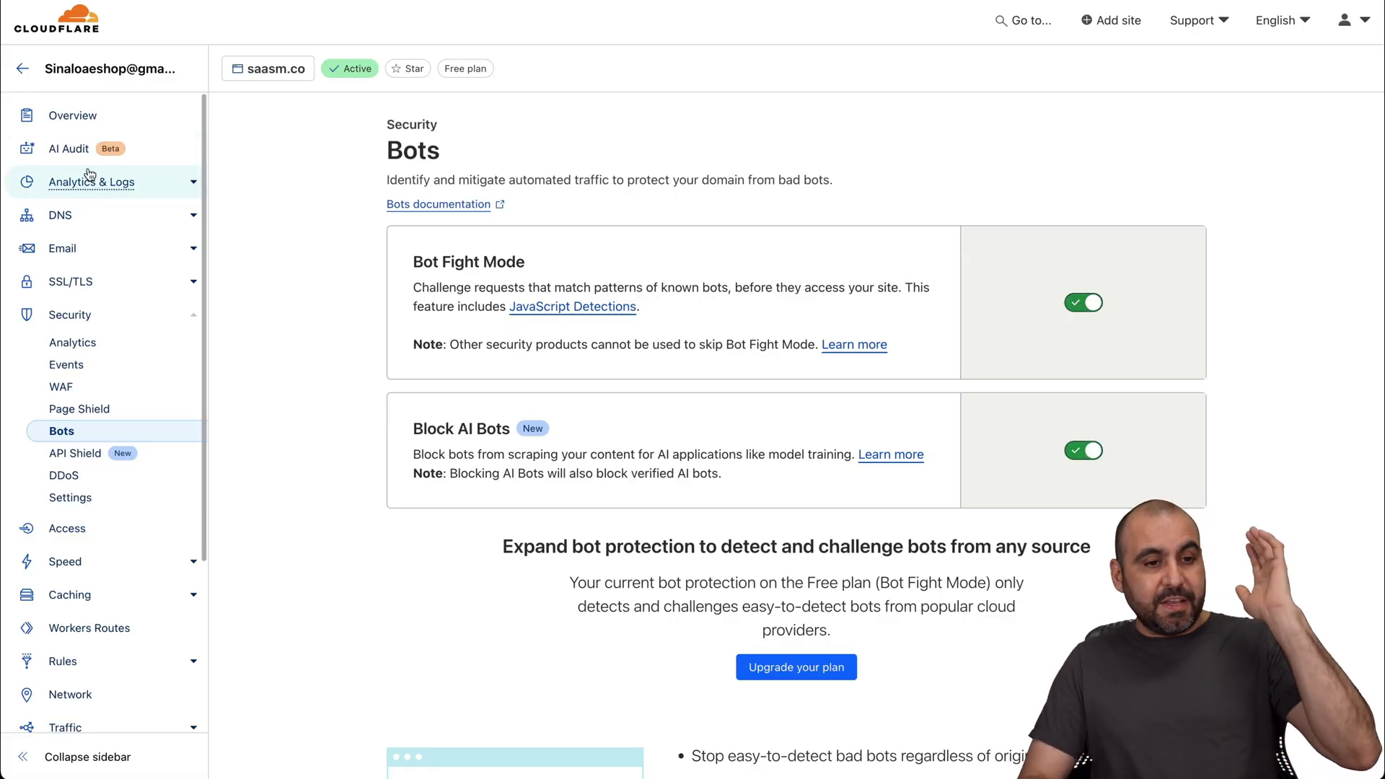
{"action": "left_click", "coordinate": [79, 147]}
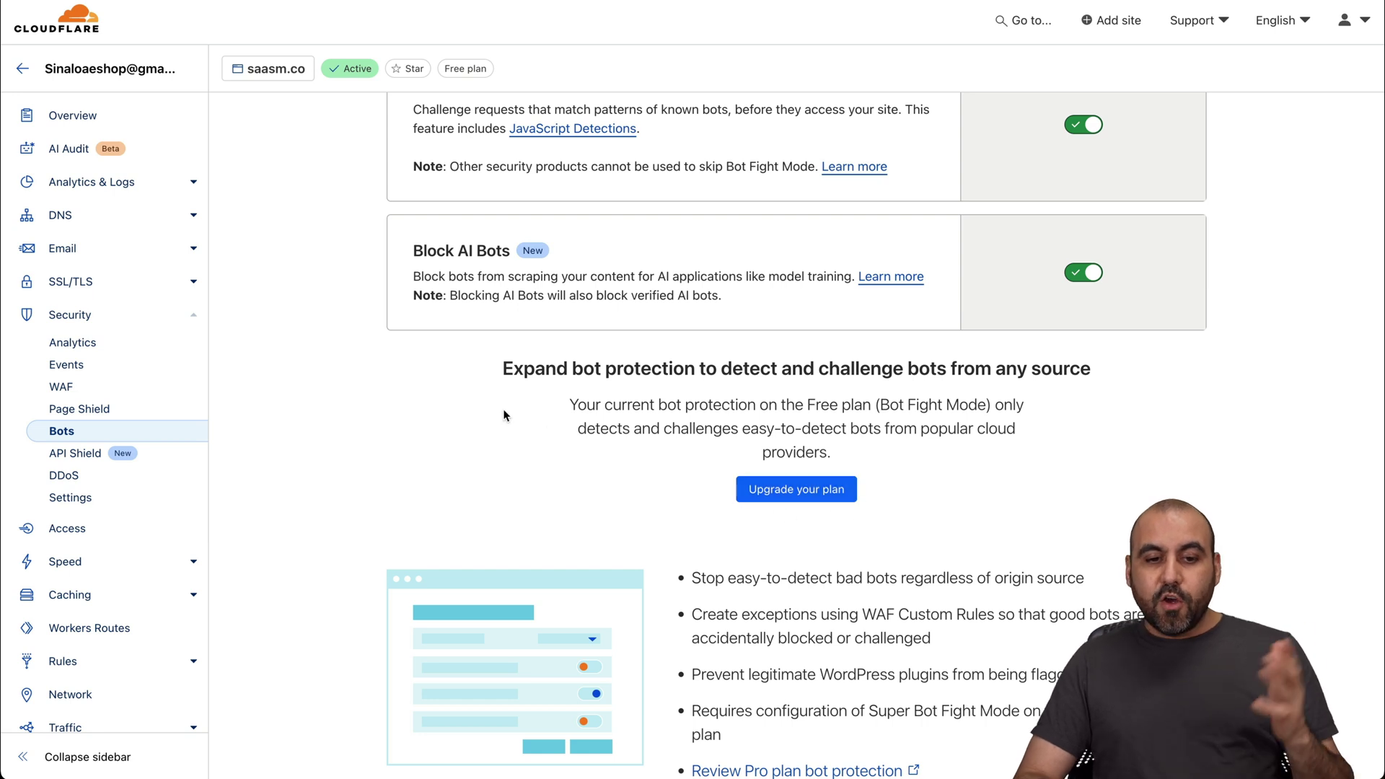
{"action": "scroll", "coordinate": [742, 417], "scroll_direction": "up", "scroll_amount": 3}
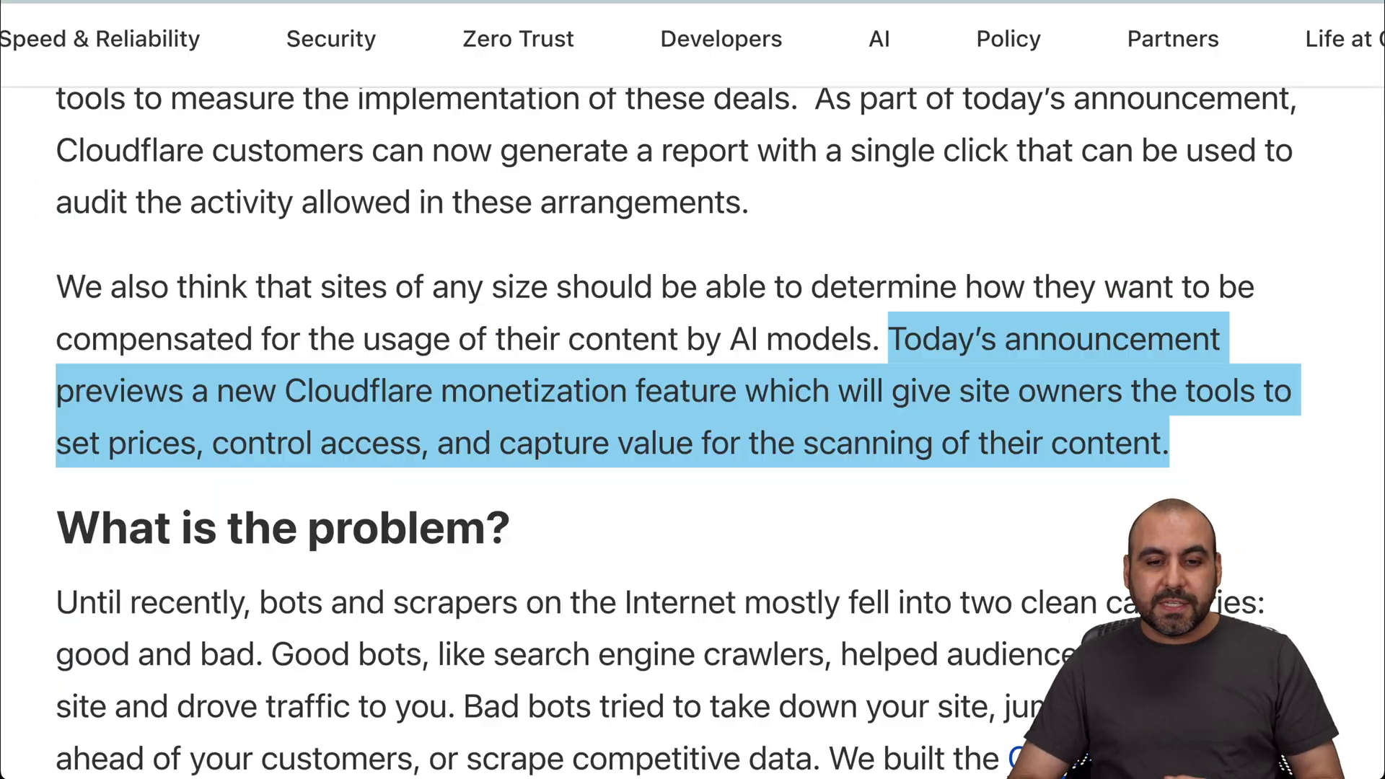
{"action": "scroll", "coordinate": [670, 246], "scroll_direction": "up", "scroll_amount": 15}
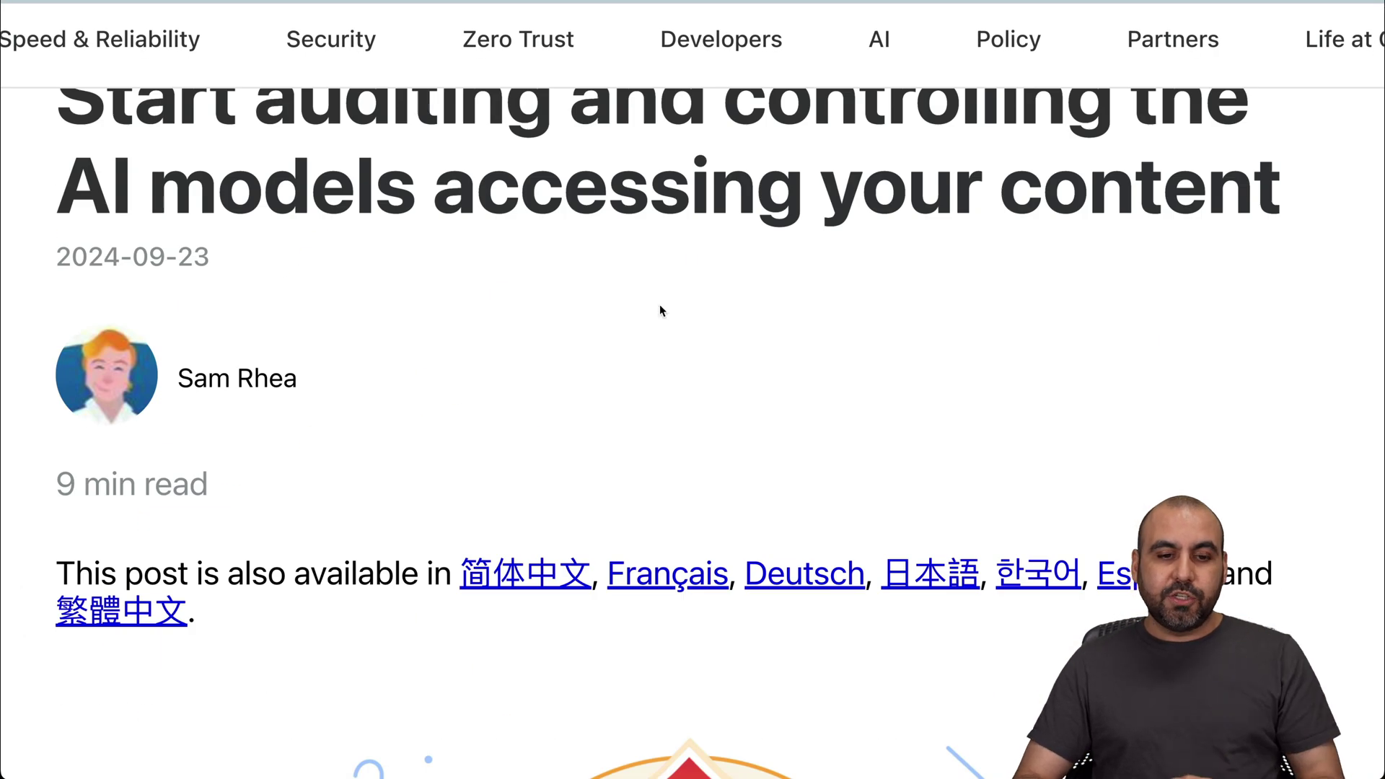
Scroll the AI auditing blog post down to its 'What is the problem?' section
{"action": "scroll", "coordinate": [660, 305], "scroll_direction": "down", "scroll_amount": 10}
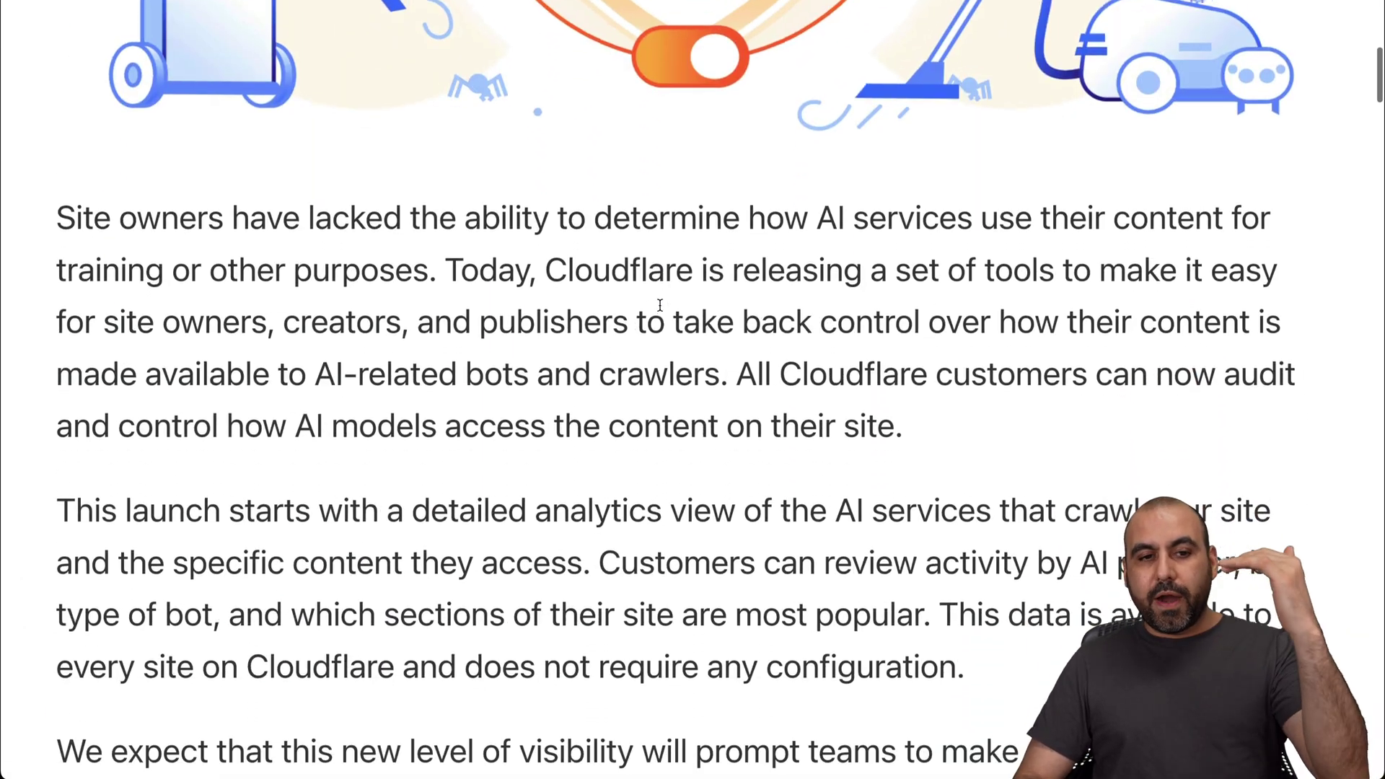
{"action": "scroll", "coordinate": [660, 304], "scroll_direction": "down", "scroll_amount": 15}
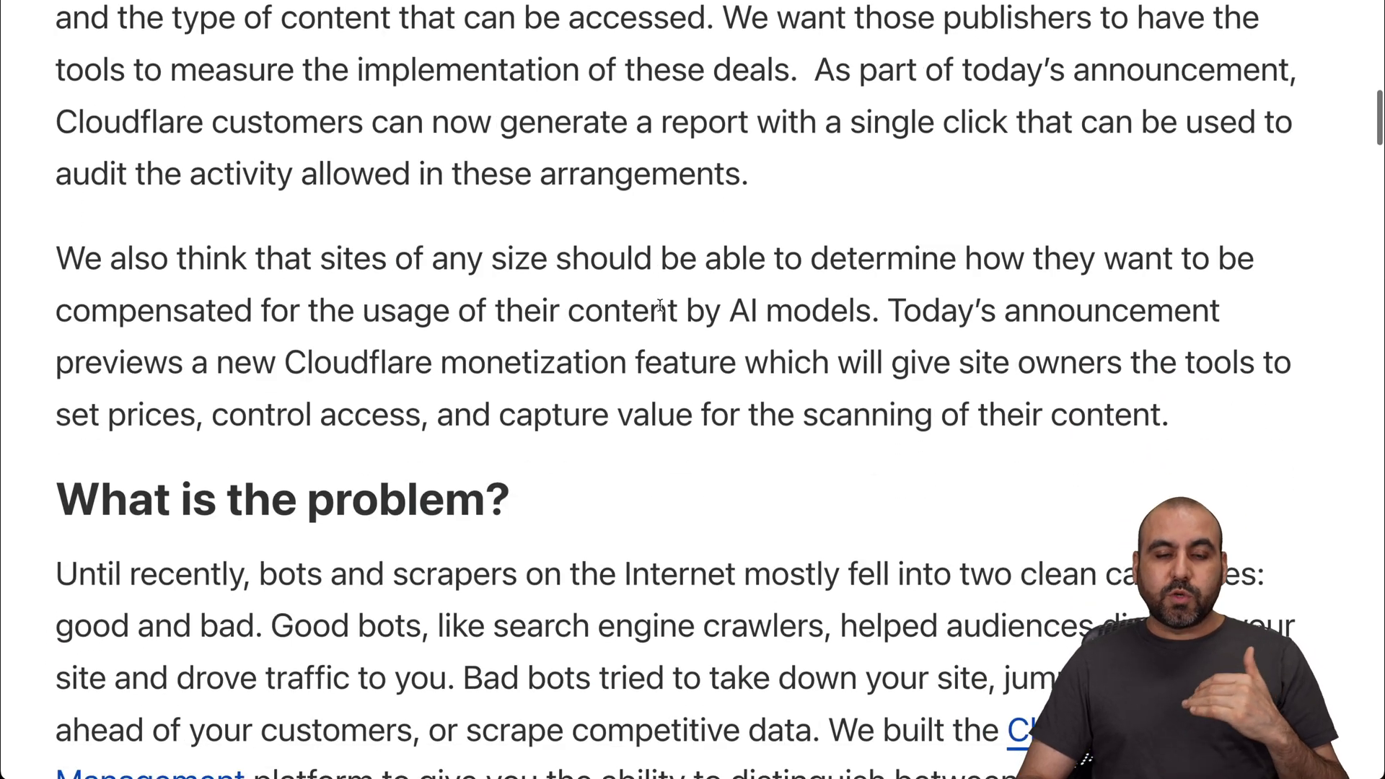
{"action": "scroll", "coordinate": [660, 304], "scroll_direction": "down", "scroll_amount": 7}
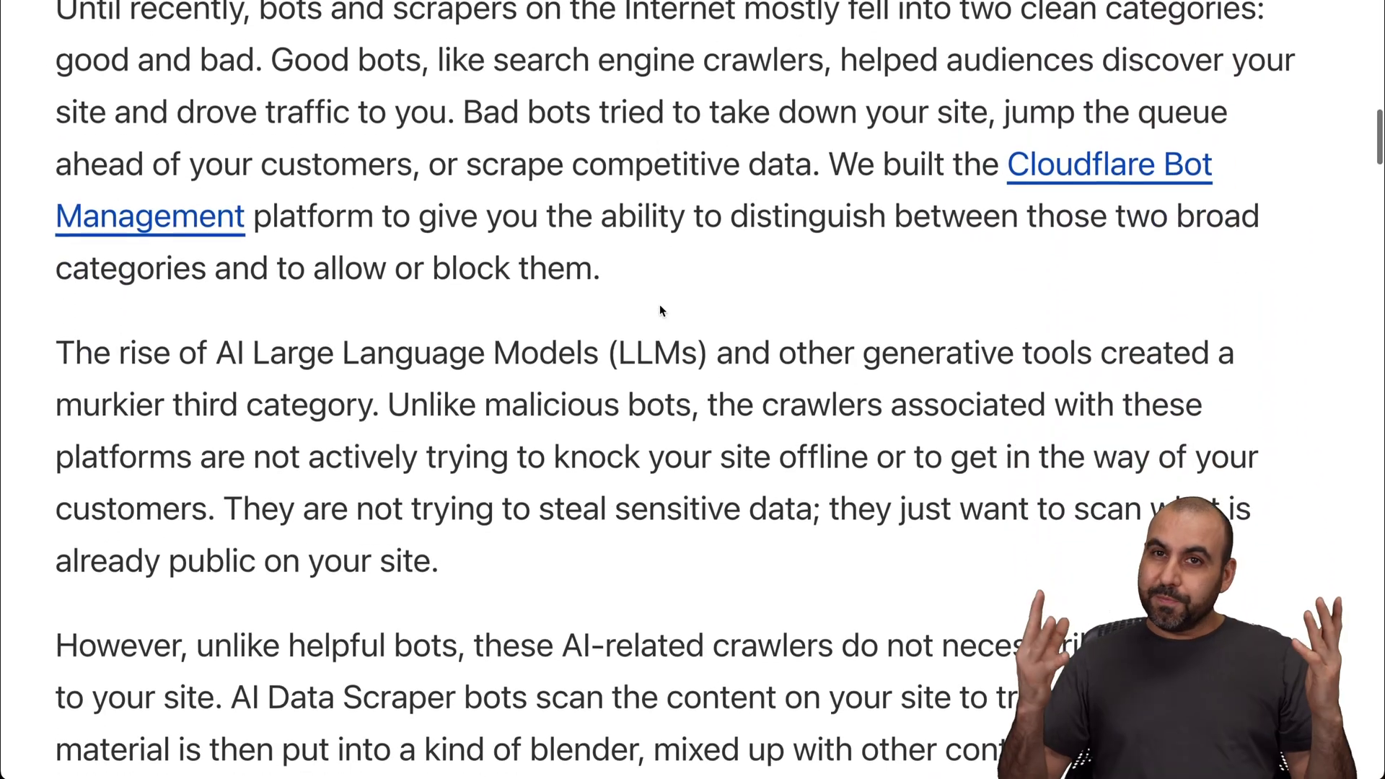